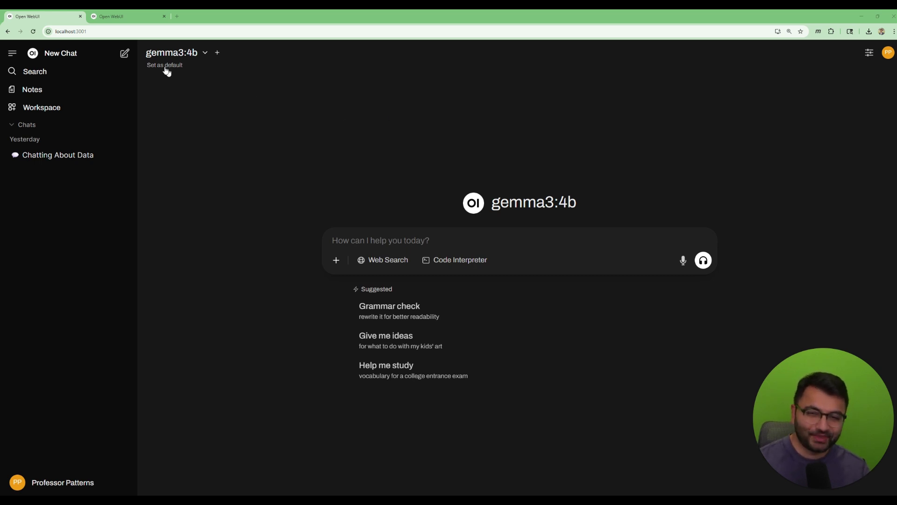
- Inspect the local Open WebUI address localhost:3001 and switch to the instance served at openwebui.profowui.uk
double_click(57, 31)
left_click_drag(76, 32, 87, 32)
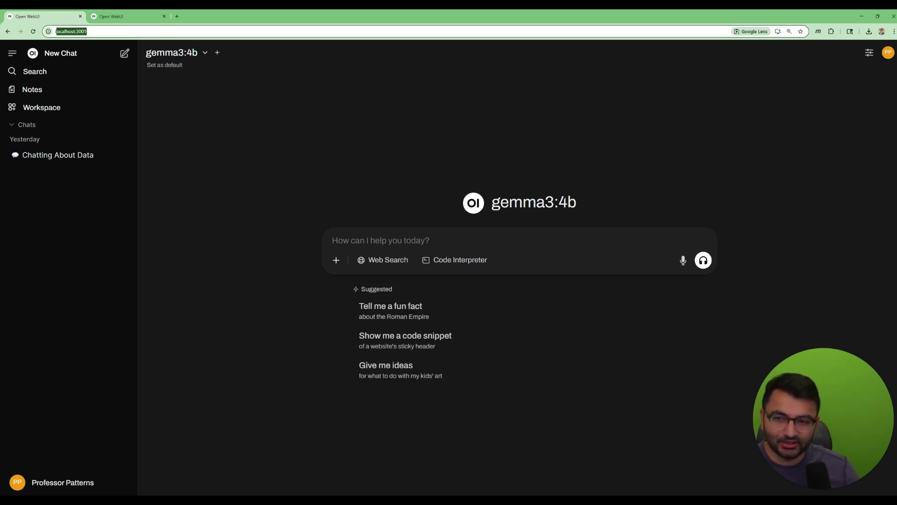
left_click(87, 32)
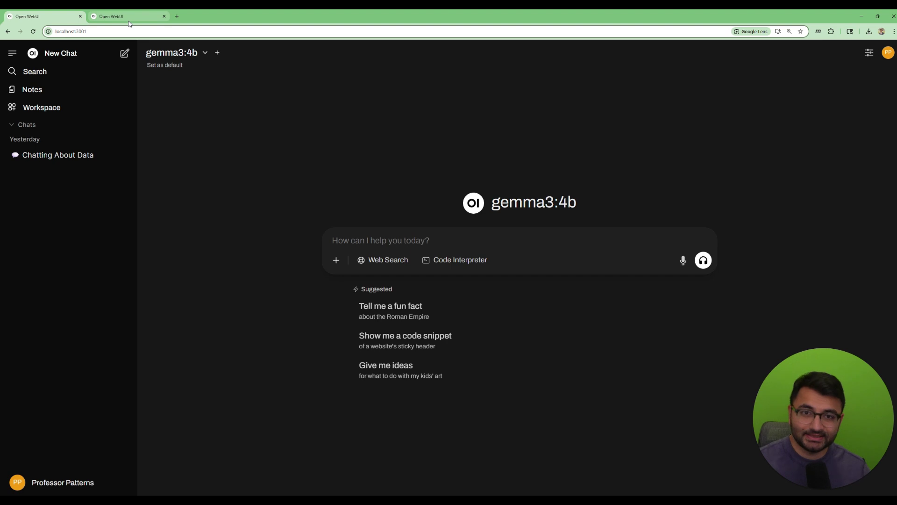
mouse_move(129, 23)
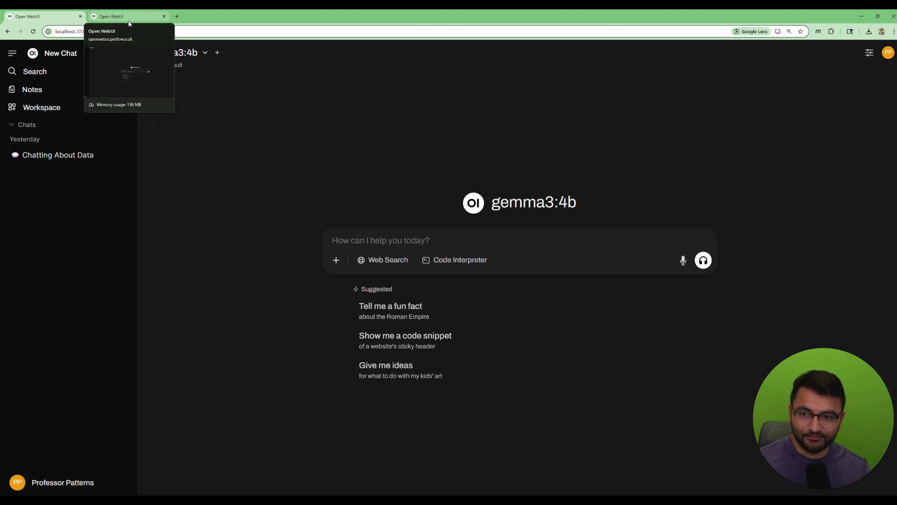
left_click(129, 18)
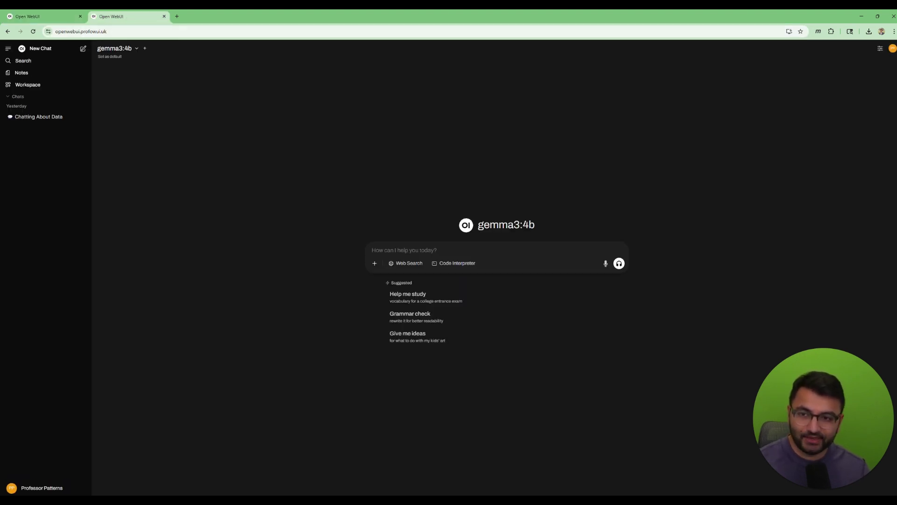
- Copy the address openwebui.profowui.uk and open it in a new incognito window
left_click_drag(55, 32, 106, 32)
key("ctrl+c")
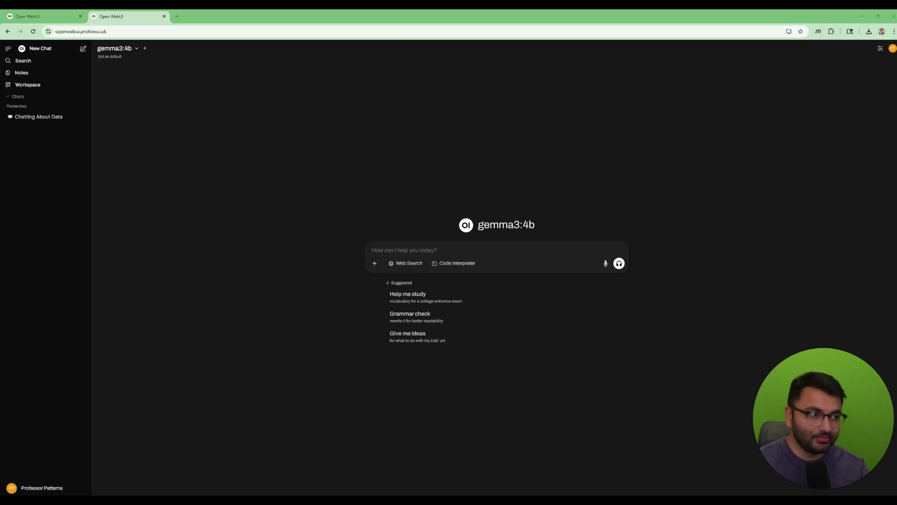
key("ctrl+shift+n")
key("ctrl+v")
key("Return")
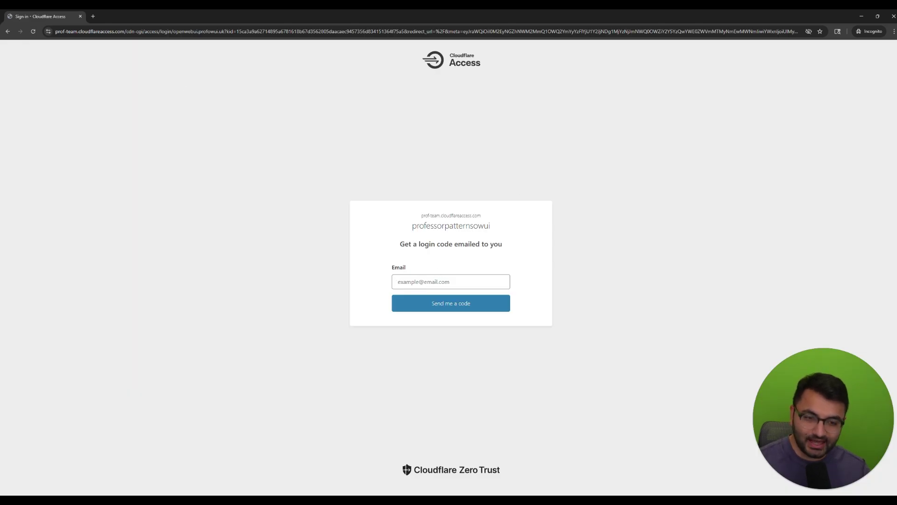
- Request a Cloudflare Access login code for the account email, enter the verification code, and move the incognito window aside
left_click(445, 282)
left_click(445, 294)
left_click(448, 304)
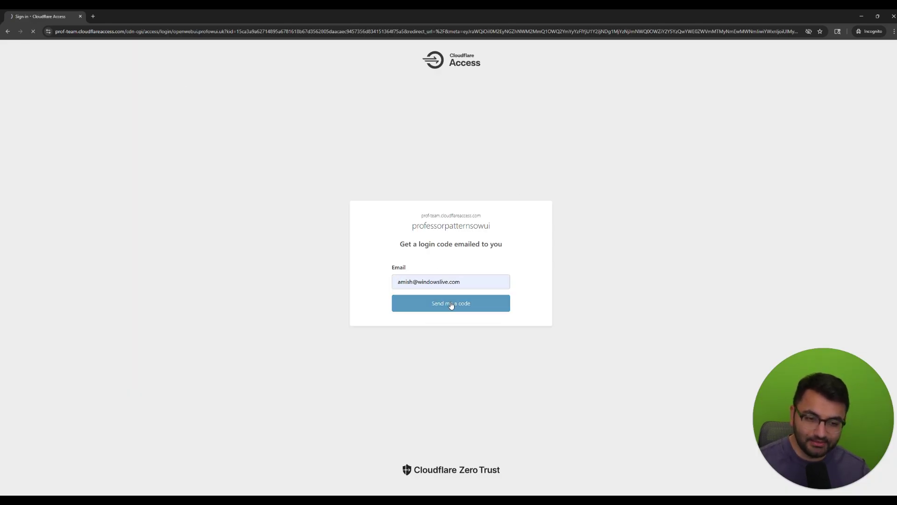
left_click(456, 284)
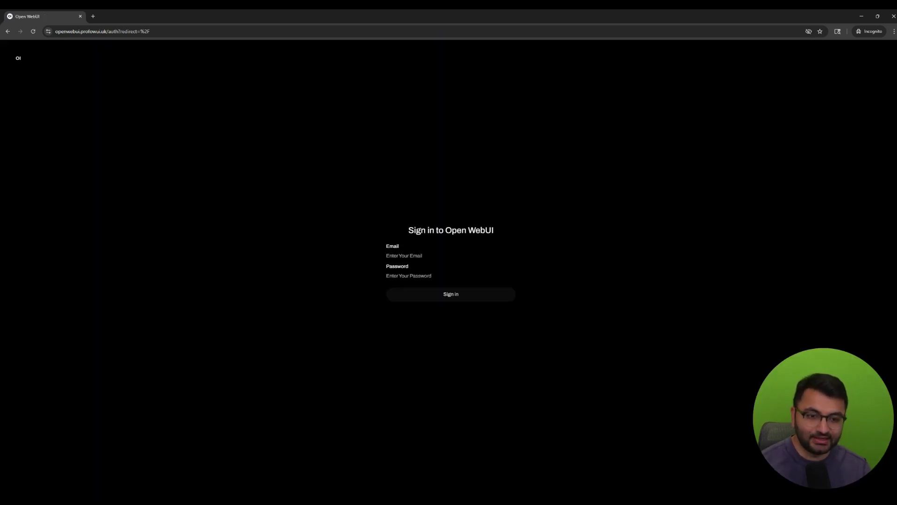
double_click(353, 18)
left_click_drag(353, 18, 417, 0)
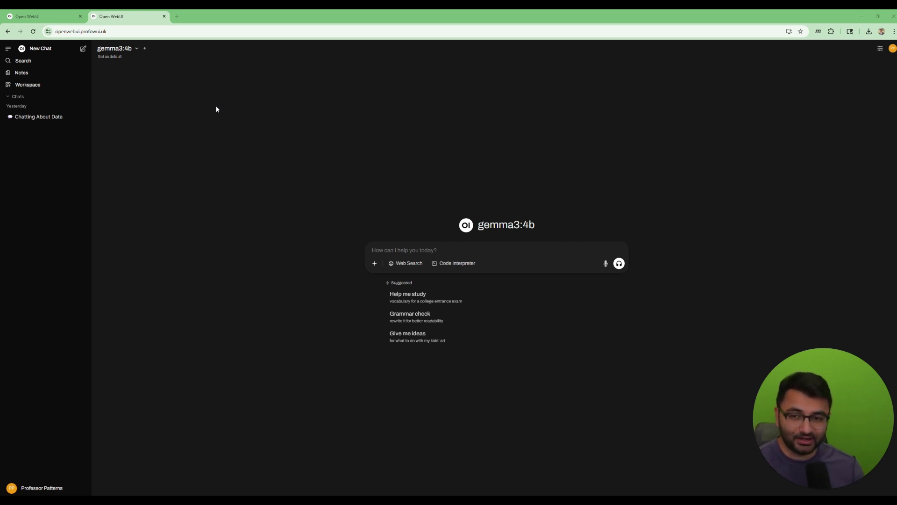
- Pick gemma3:4b as the chat model and check the open-webui container logs in Docker Desktop
left_click(114, 49)
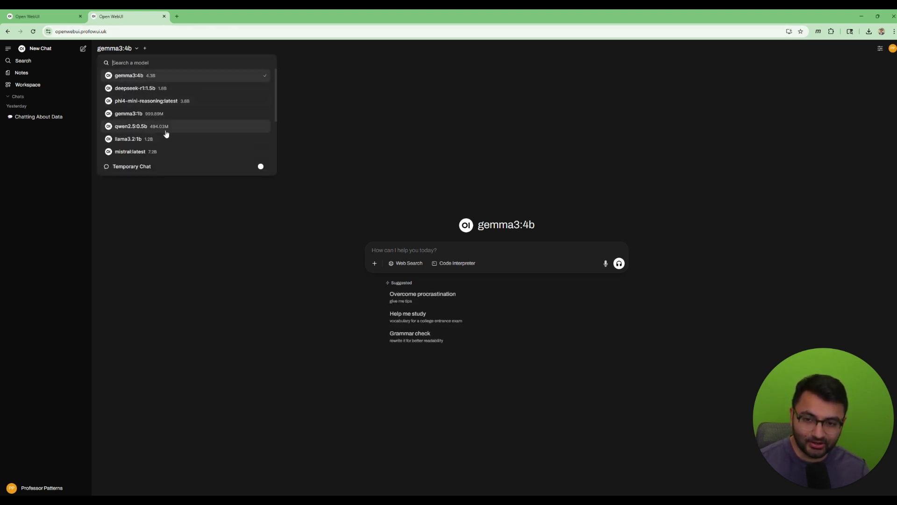
left_click(157, 78)
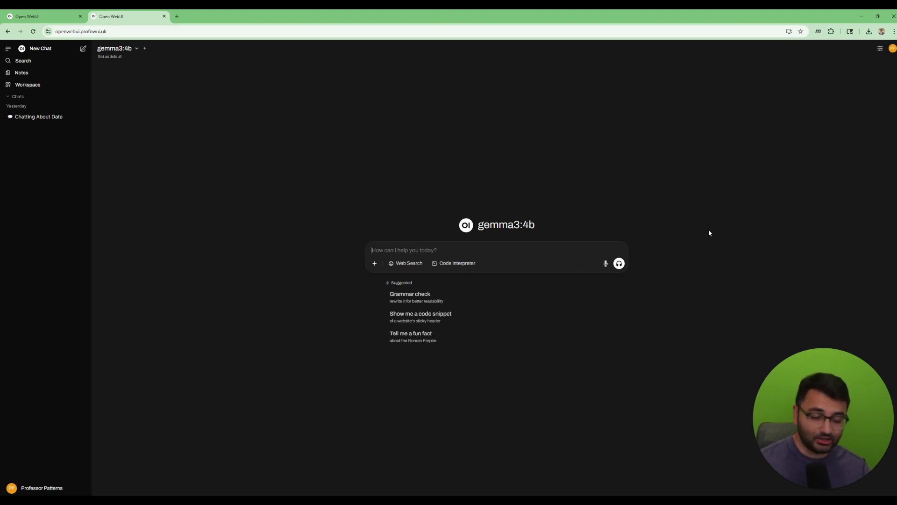
left_click_drag(896, 136, 334, 92)
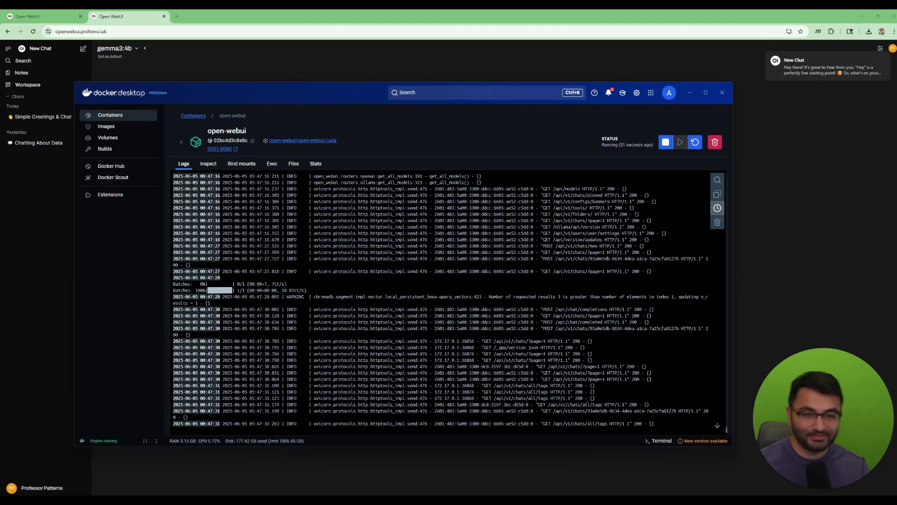
left_click_drag(307, 101, 896, 101)
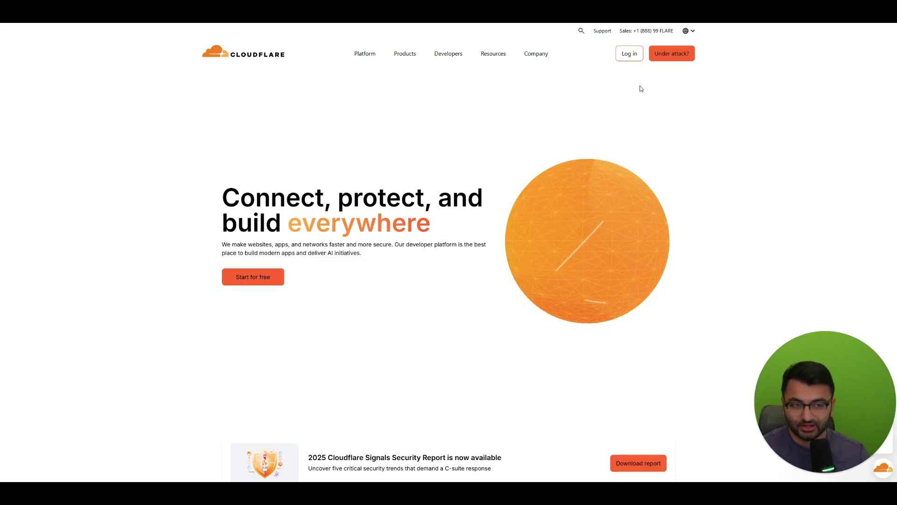
- Go from Cloudflare's home page through the login page to account sign-up
left_click(629, 56)
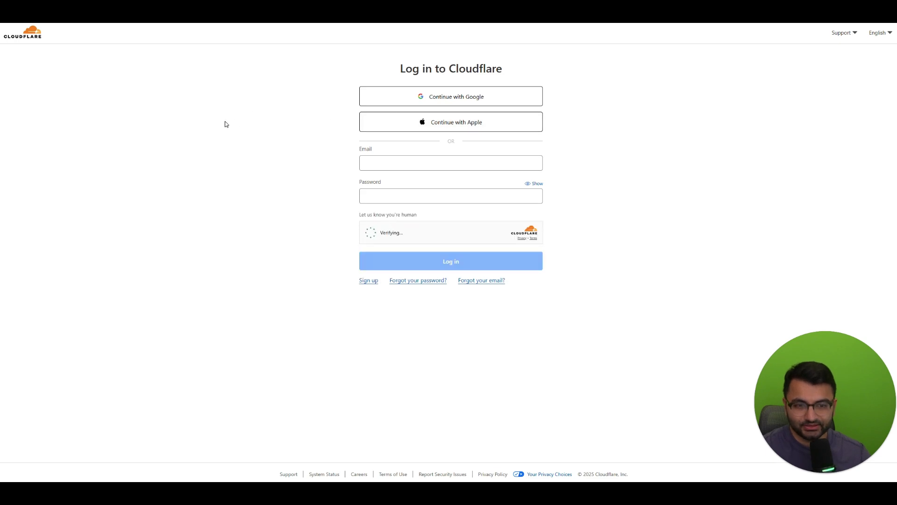
left_click(368, 282)
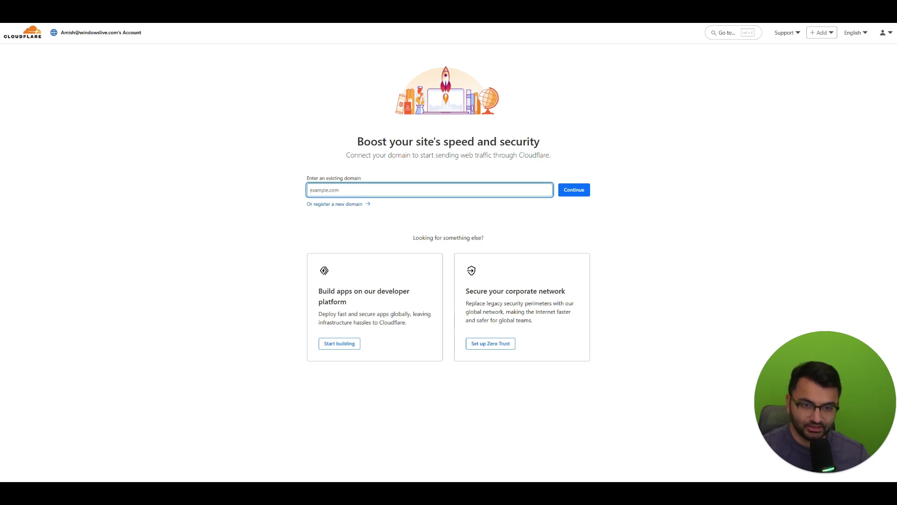
left_click_drag(356, 142, 490, 142)
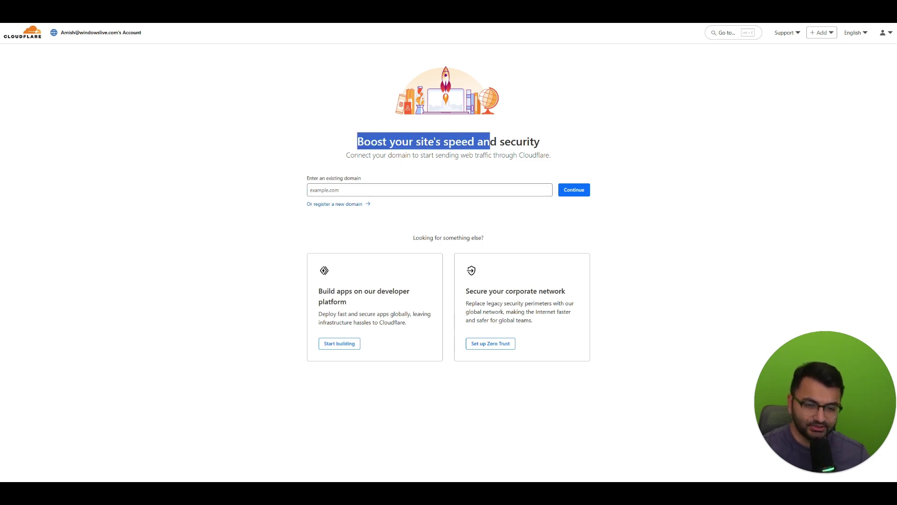
left_click(490, 142)
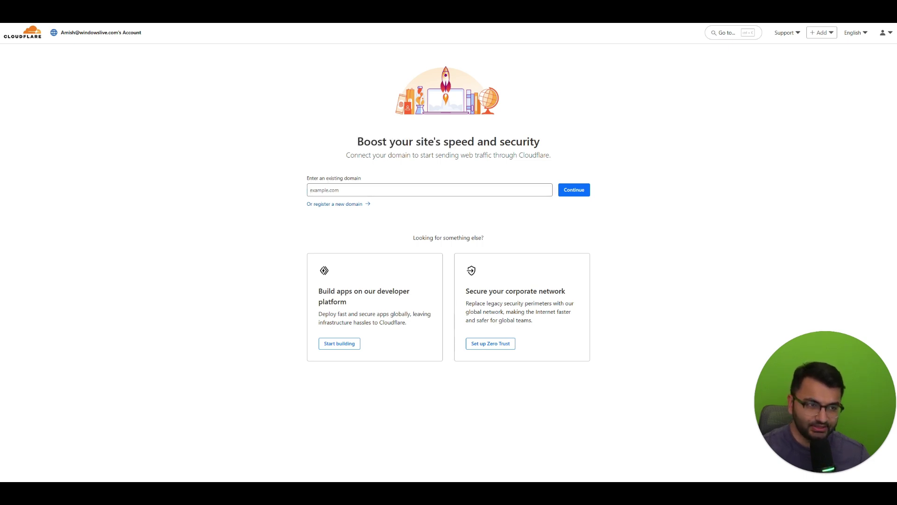
left_click(34, 39)
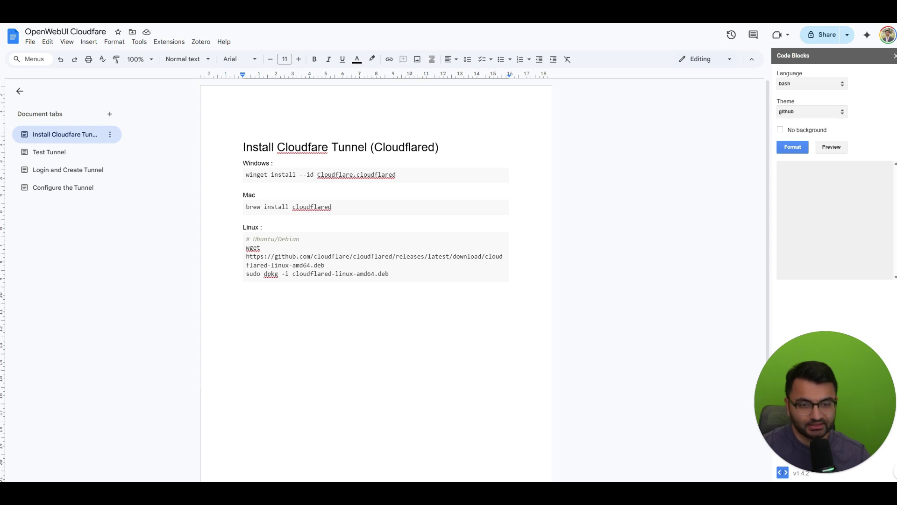
- Copy the Windows install command from the Google Docs notes and run winget install --id Cloudflare.cloudflared in Command Prompt
left_click_drag(396, 175, 246, 175)
key("ctrl+c")
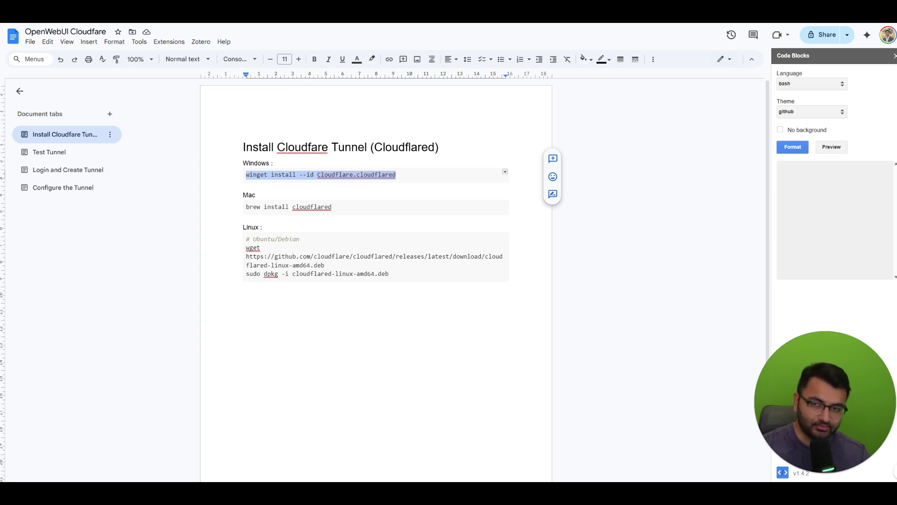
key("alt+Tab")
left_click_drag(321, 97, 428, 146)
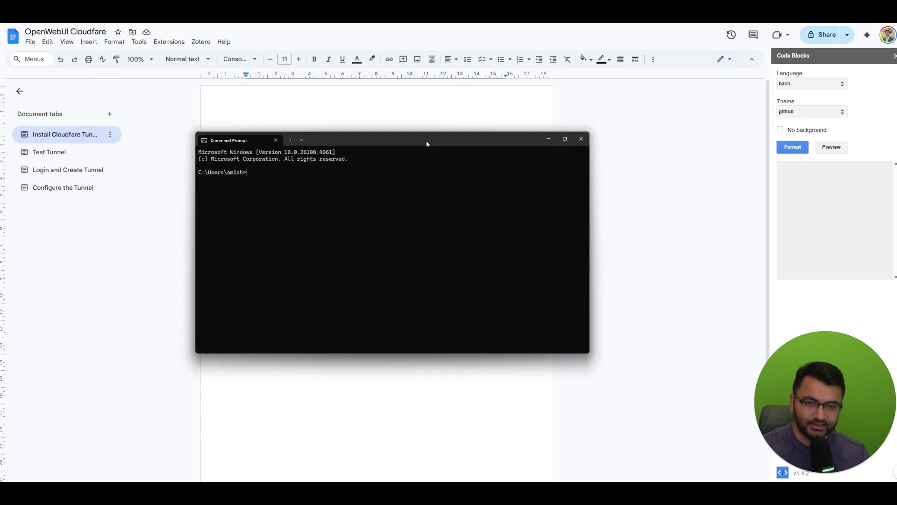
key("ctrl+v")
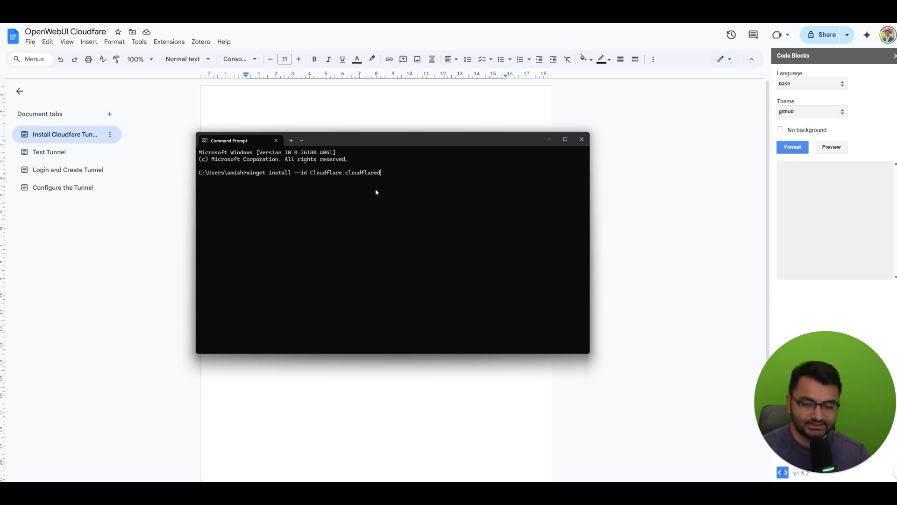
key("Return")
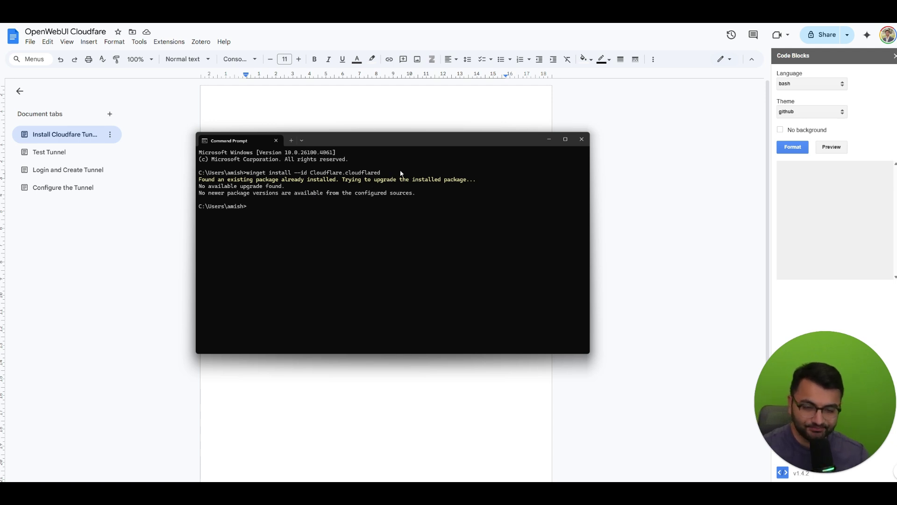
left_click_drag(401, 141, 896, 136)
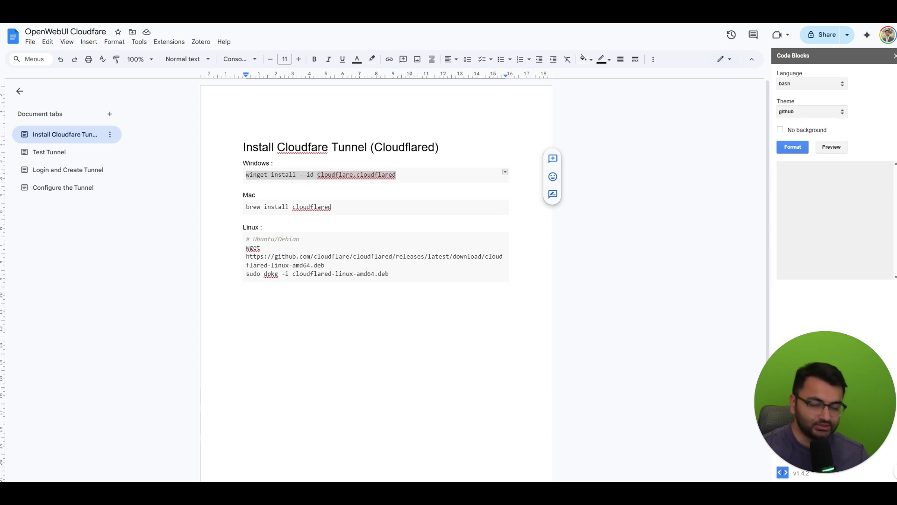
- Copy cloudflared --version from the Test Tunnel notes, run it in Command Prompt, and return to the notes
left_click(69, 154)
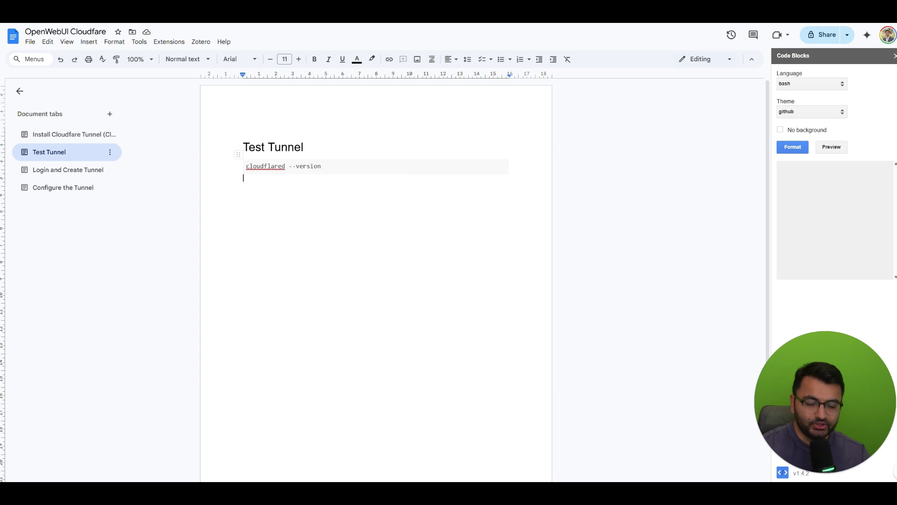
left_click_drag(321, 166, 246, 166)
key("ctrl+c")
key("alt+Tab")
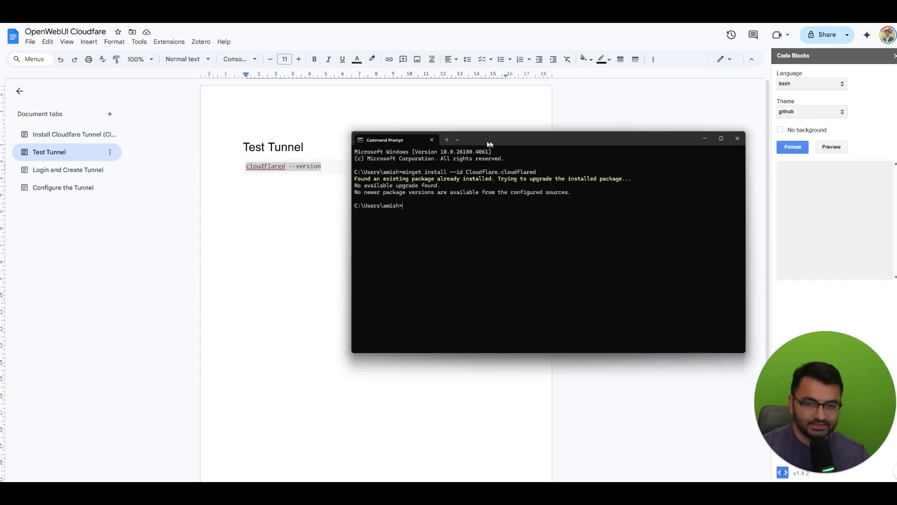
key("ctrl+v")
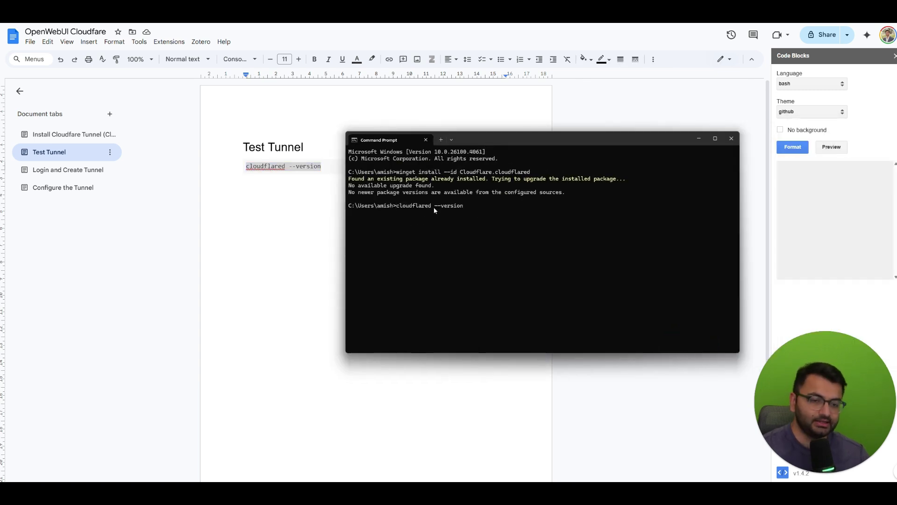
key("Return")
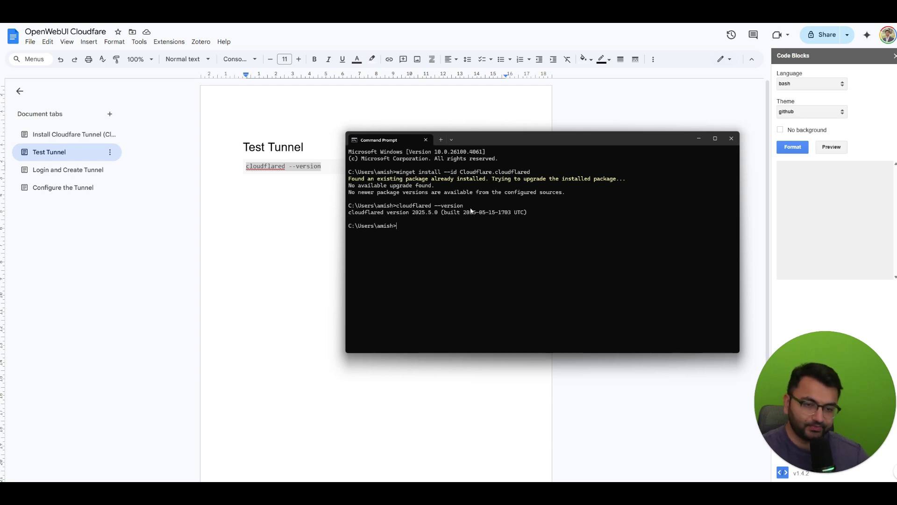
left_click_drag(370, 215, 491, 214)
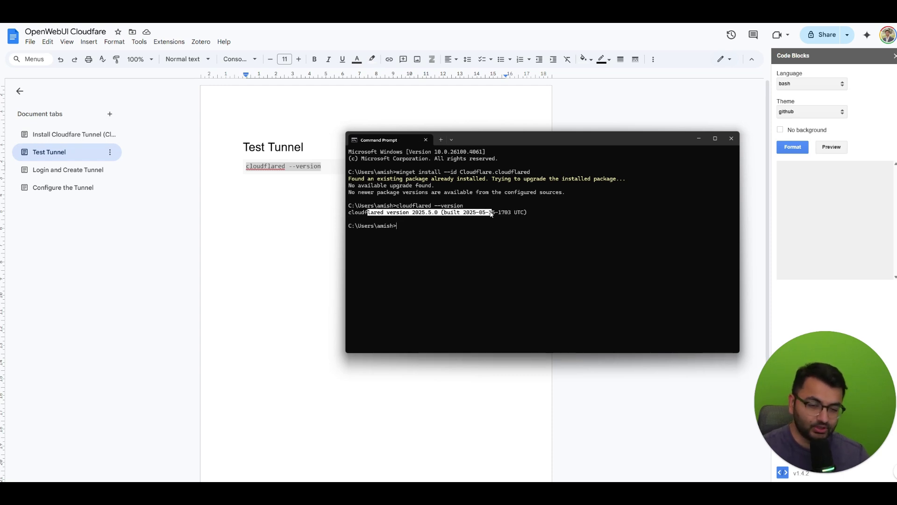
left_click(502, 213)
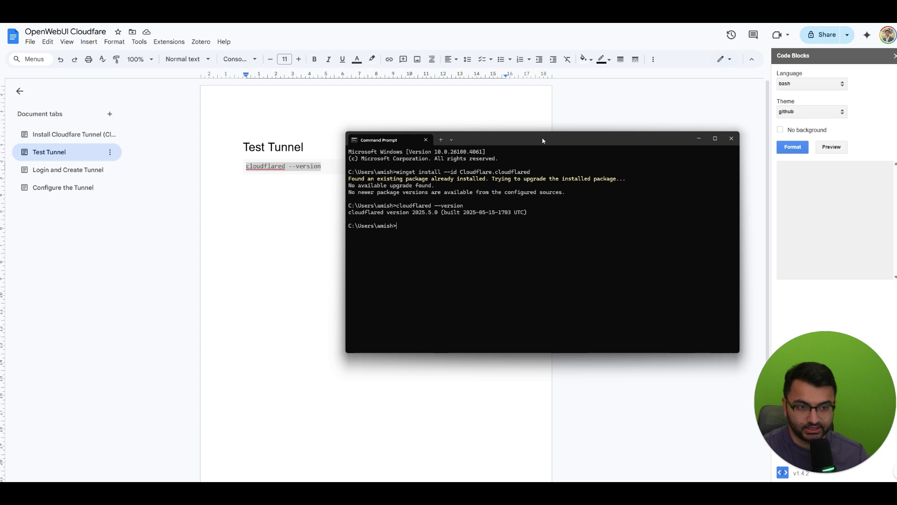
key("alt+Tab")
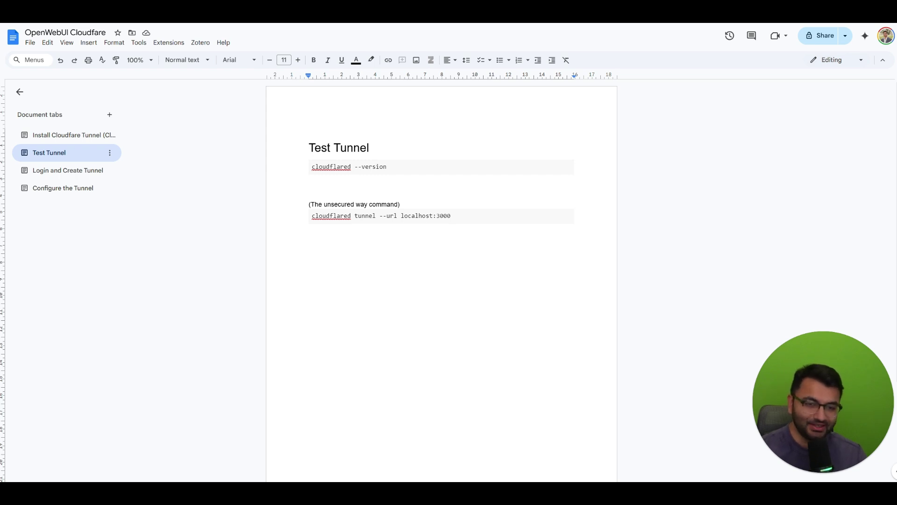
left_click_drag(312, 215, 451, 216)
left_click(452, 216)
key("shift+ctrl+Left")
key("shift+ctrl+Left")
key("shift+ctrl+Left")
key("shift+ctrl+Left")
key("shift+ctrl+Left")
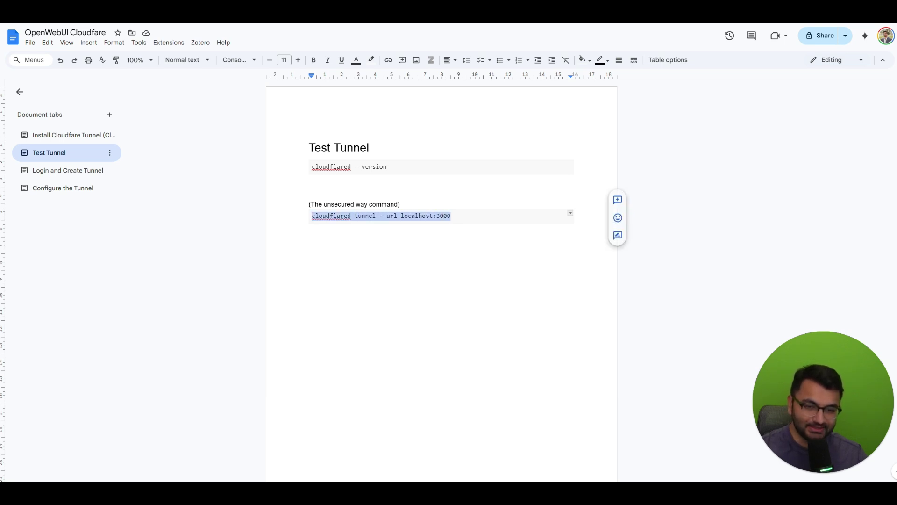
key("alt+Tab")
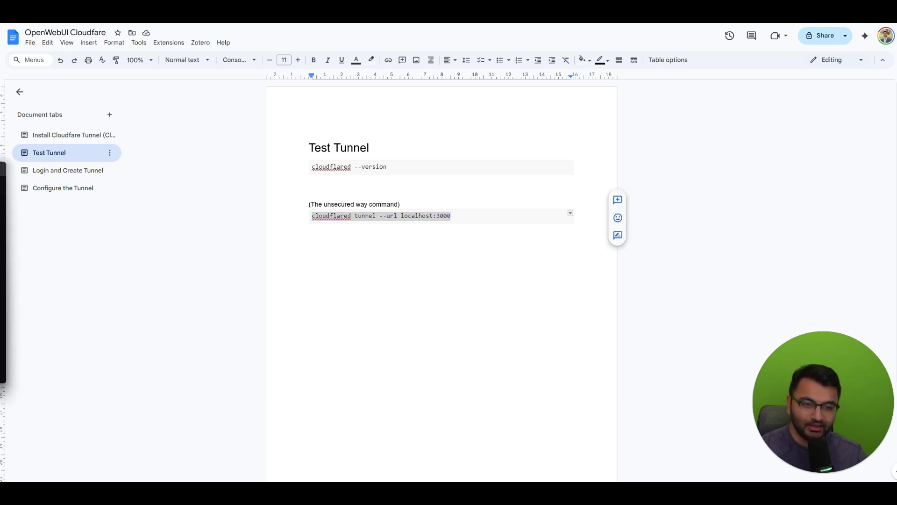
- Set the localhost port in the notes' unsecured tunnel command to 3001
left_click(453, 216)
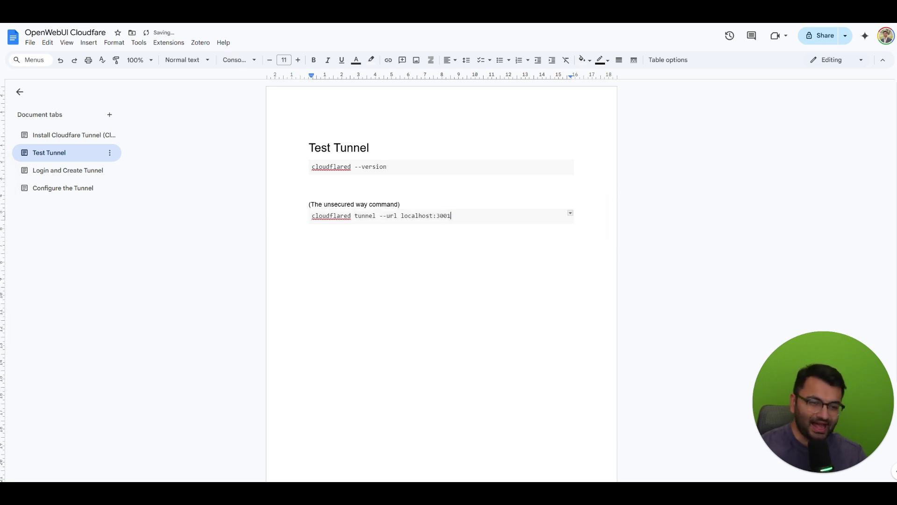
key("BackSpace")
type("1")
- Copy the unsecured tunnel command from the notes and run cloudflared tunnel --url localhost:3001 in Command Prompt
key("shift+Home")
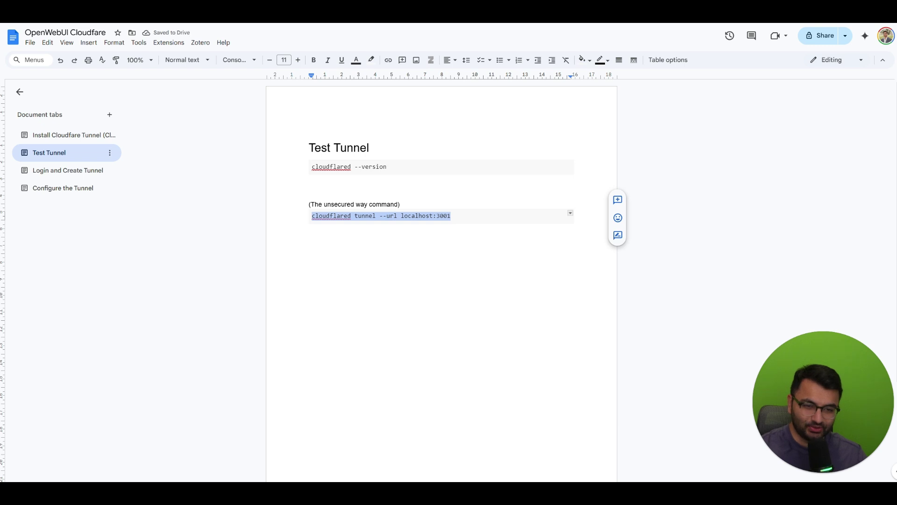
left_click_drag(0, 164, 396, 139)
key("ctrl+v")
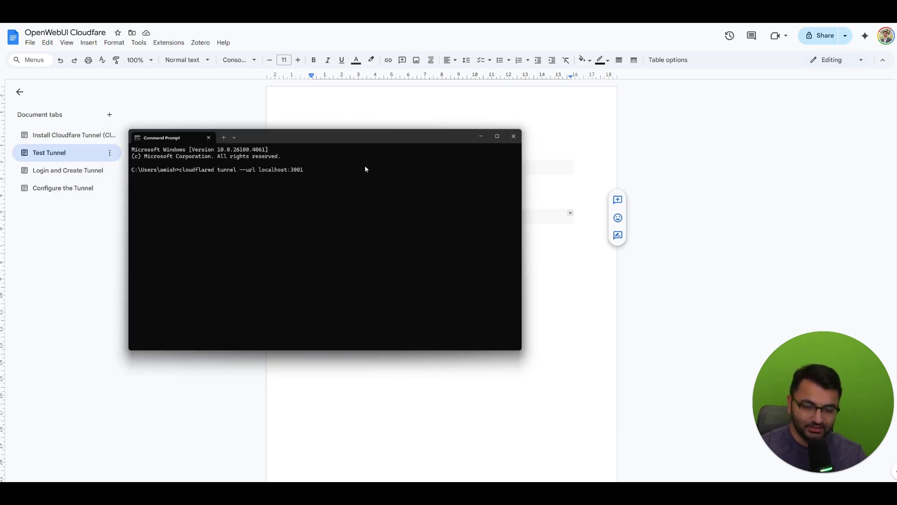
key("Return")
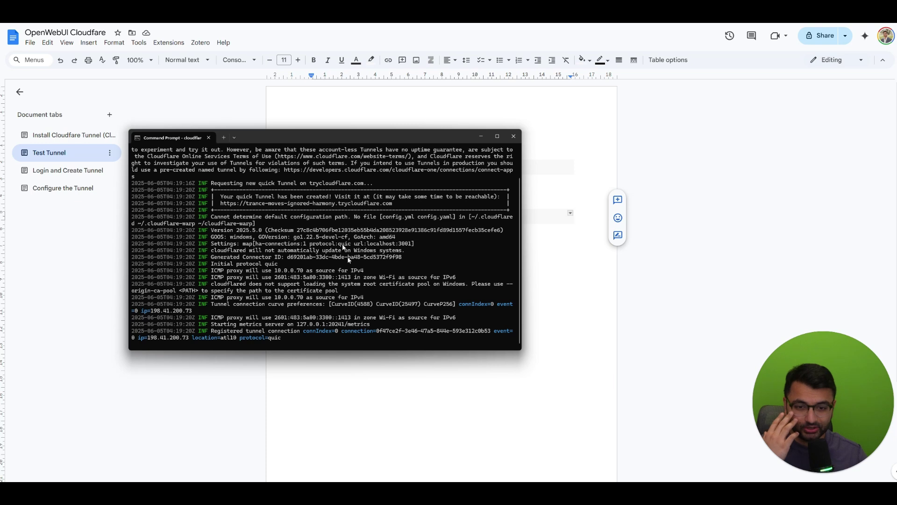
- Check the quick tunnel's trycloudflare.com address in the browser and copy the tunnel URL from the Command Prompt output
scroll(350, 234, "up", 2)
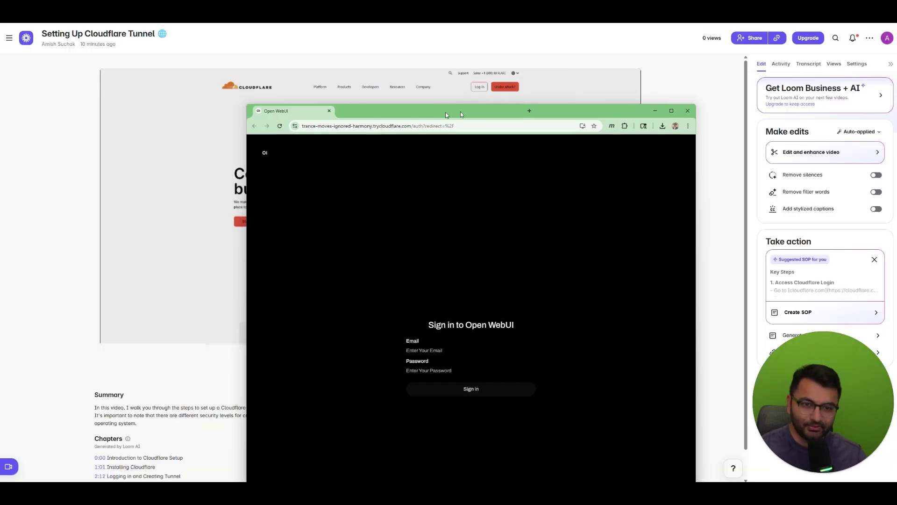
left_click_drag(302, 126, 410, 127)
left_click(410, 127)
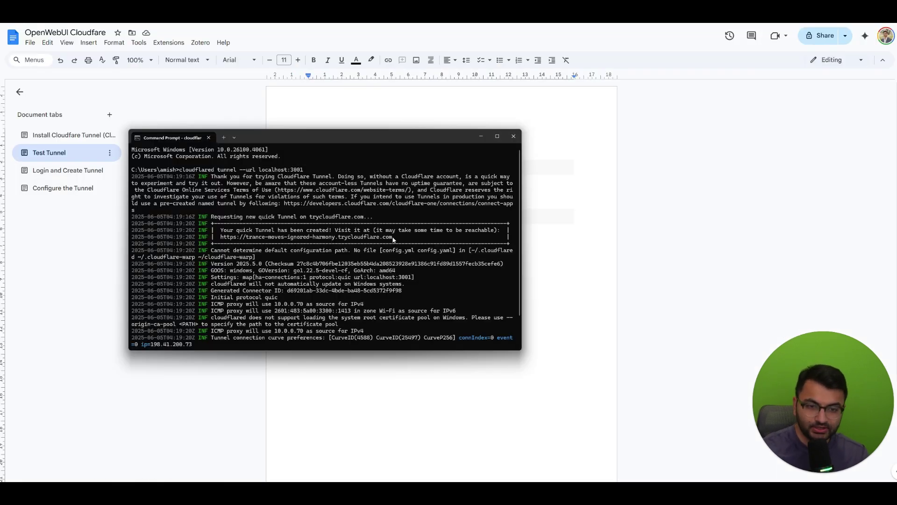
left_click_drag(395, 238, 220, 238)
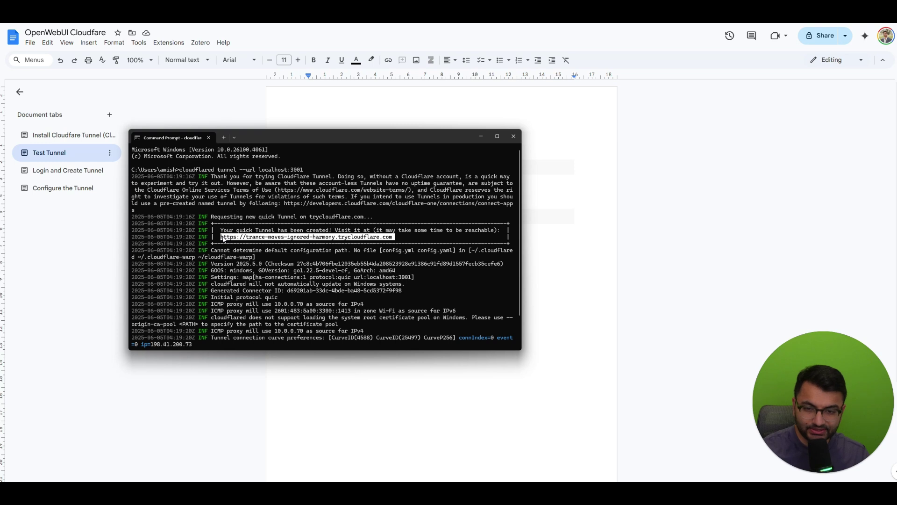
key("ctrl+c")
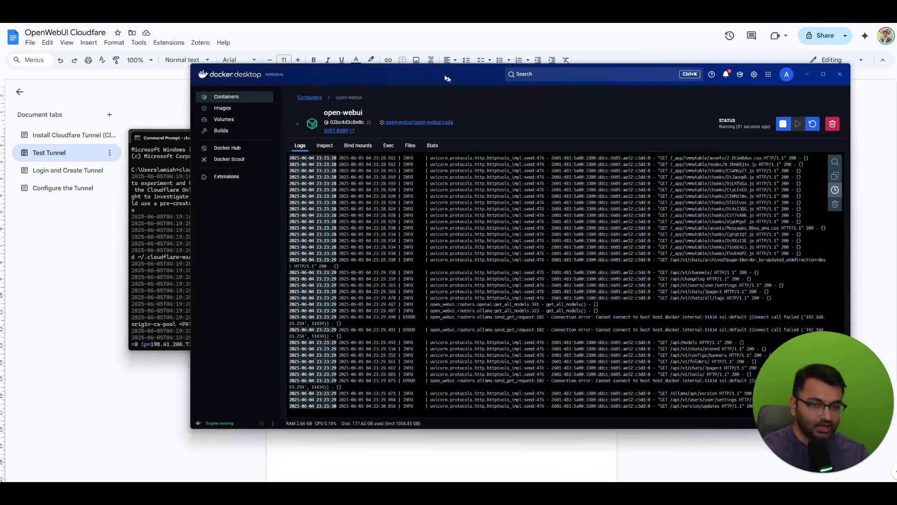
- Reposition the Docker Desktop window showing the open-webui container logs and launch the Ollama app from Windows search
left_click_drag(445, 77, 379, 62)
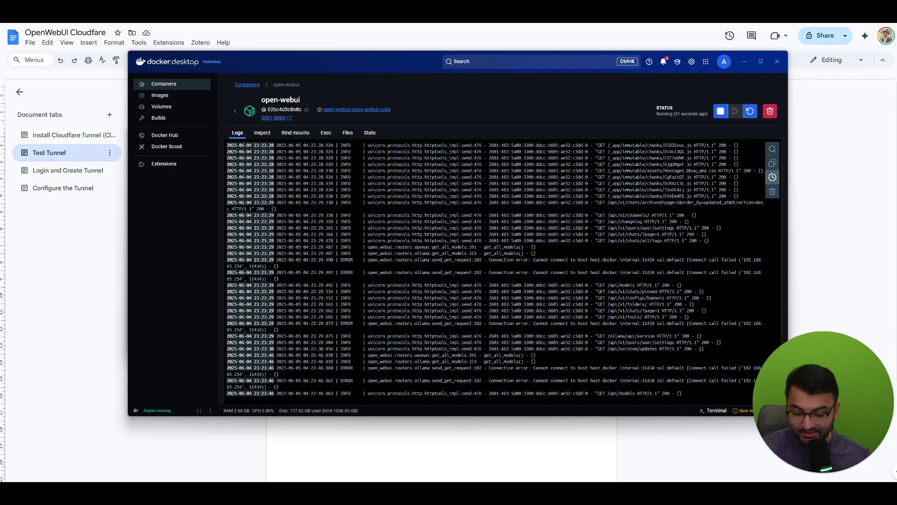
key("super")
type("ollama")
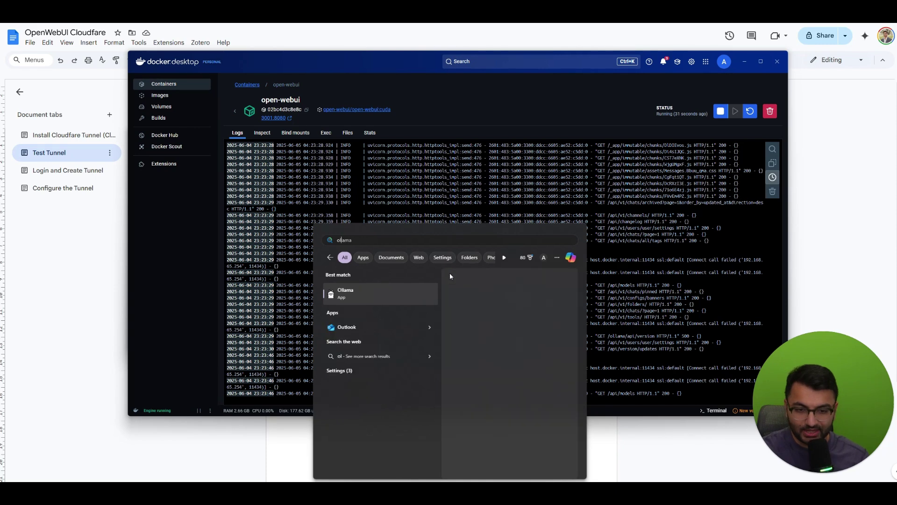
key("Return")
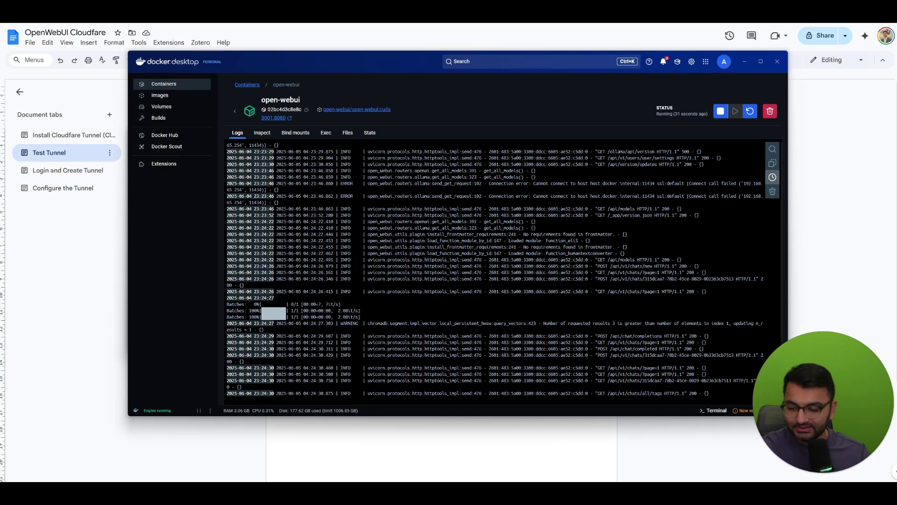
- Clear Docker Desktop and Command Prompt away from the Google Docs notes and open the Login and Create Tunnel notes
left_click_drag(420, 65, 896, 70)
left_click(514, 136)
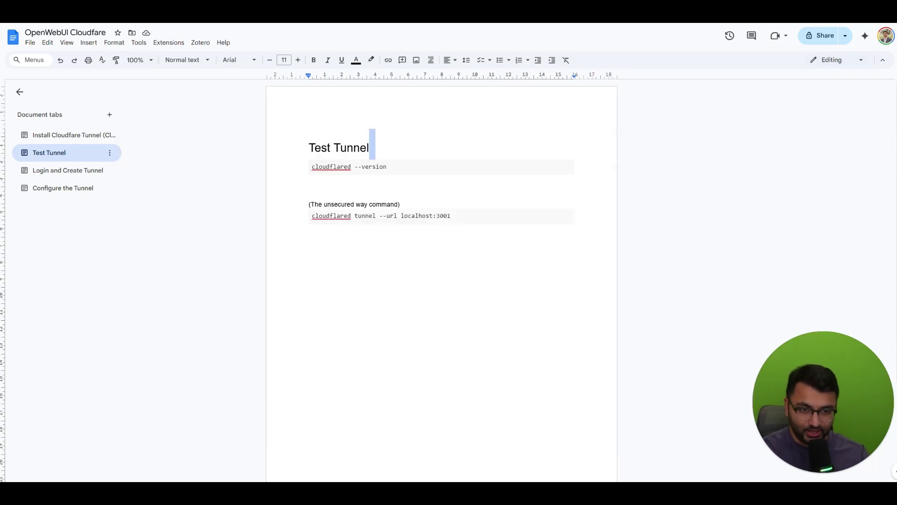
left_click(388, 167)
left_click(309, 186)
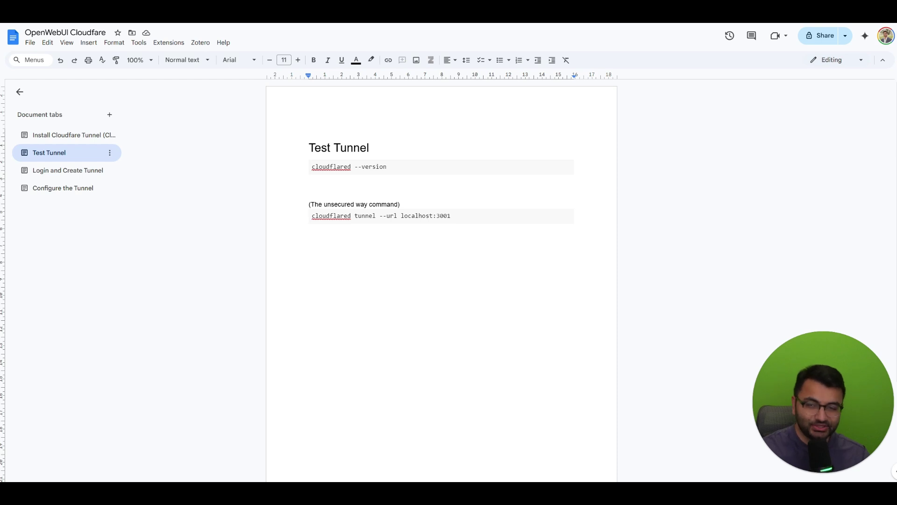
left_click(66, 174)
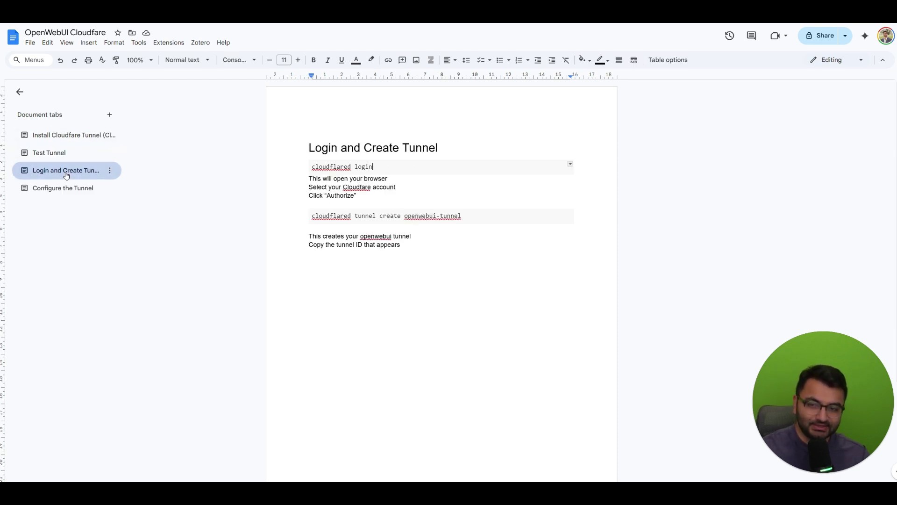
- Stop the running quick tunnel in Command Prompt and run the cloudflared login command copied from the notes
left_click_drag(331, 148, 312, 167)
left_click(415, 148)
double_click(375, 166)
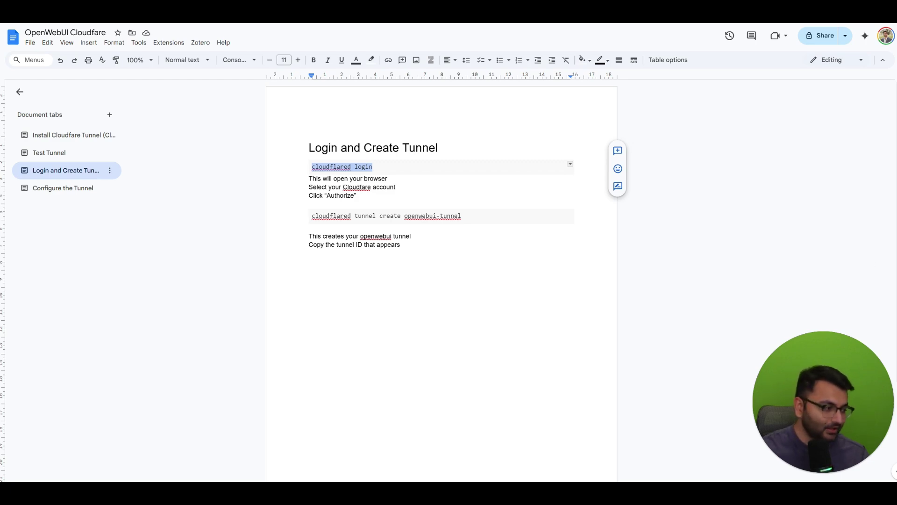
key("alt+Tab")
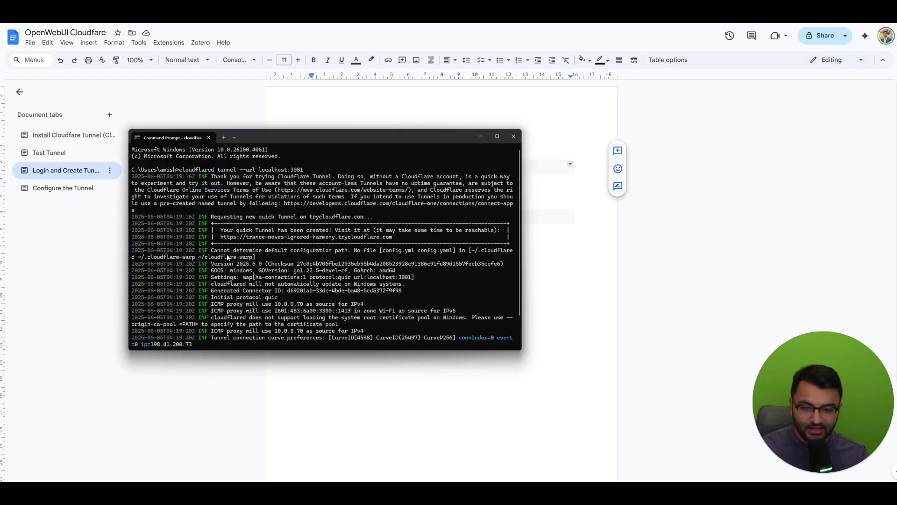
key("ctrl+c")
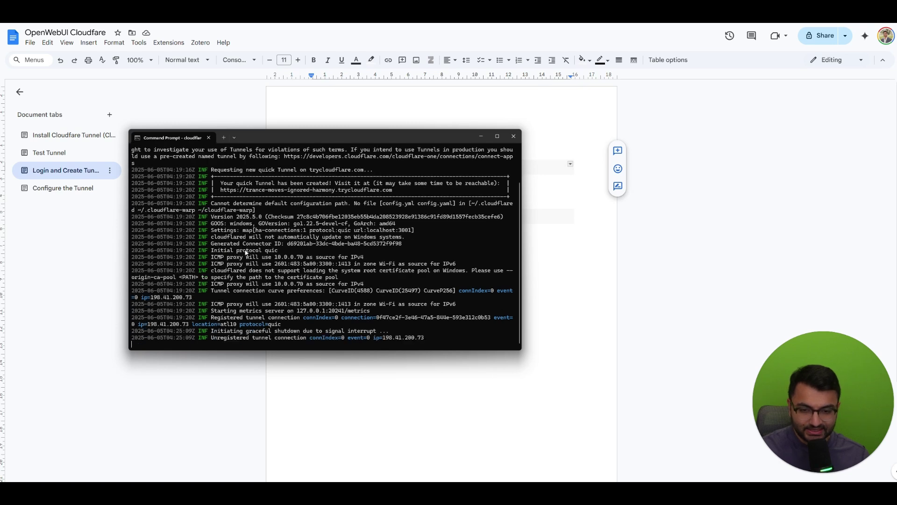
key("Return")
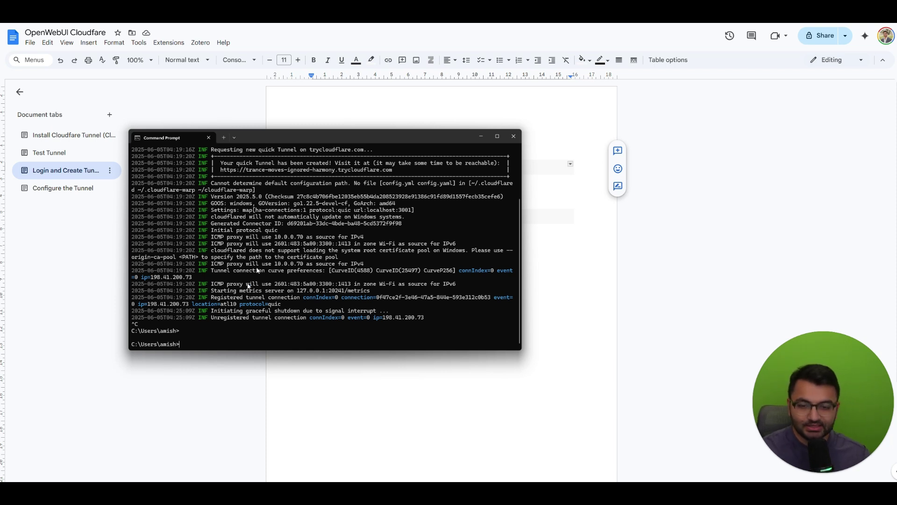
type("cloudflared login")
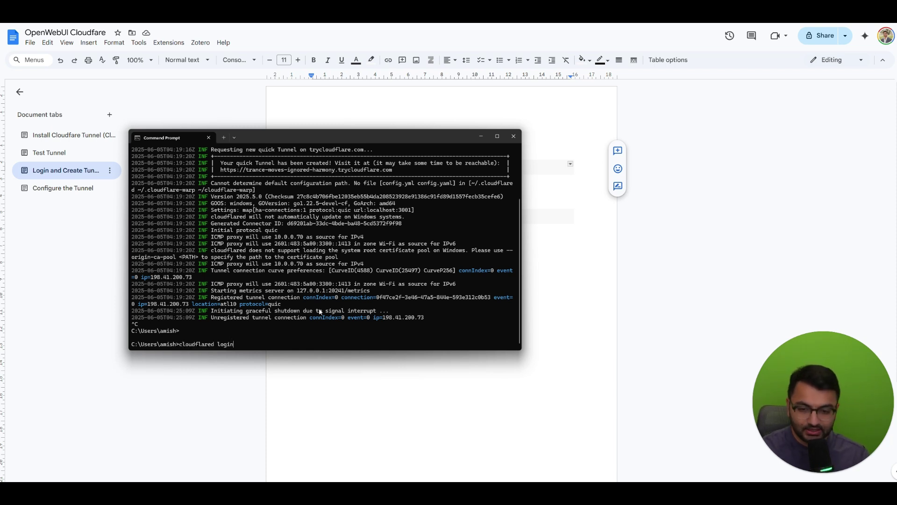
key("Return")
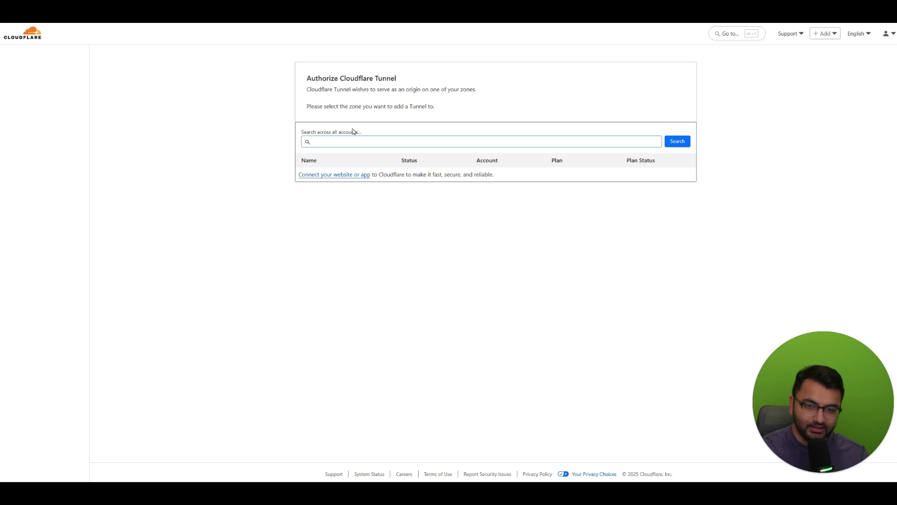
- Go from the tunnel authorization page to Cloudflare's new domain registration and search for profpatternsopenwebui
left_click(327, 176)
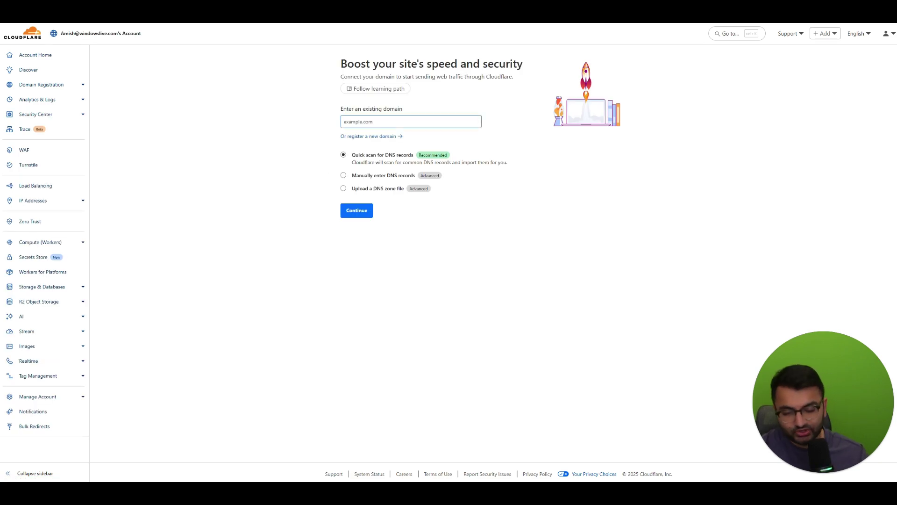
left_click(388, 136)
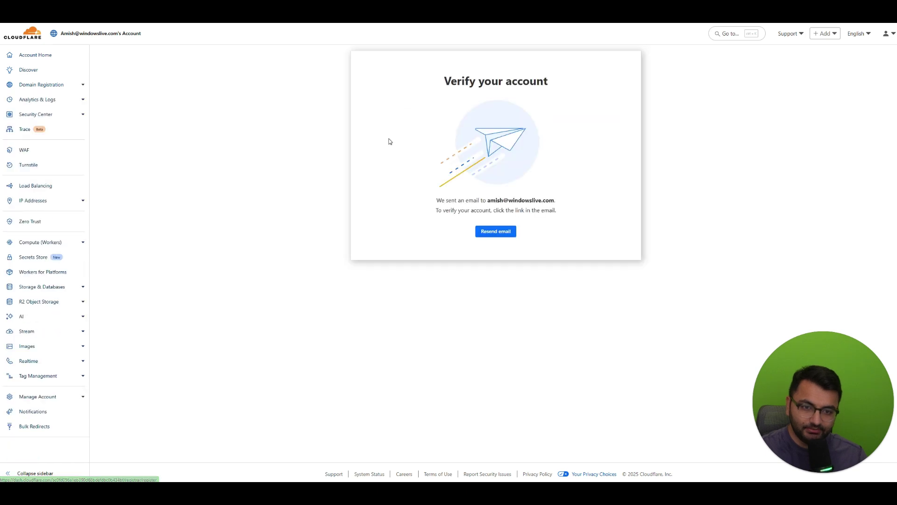
type("p")
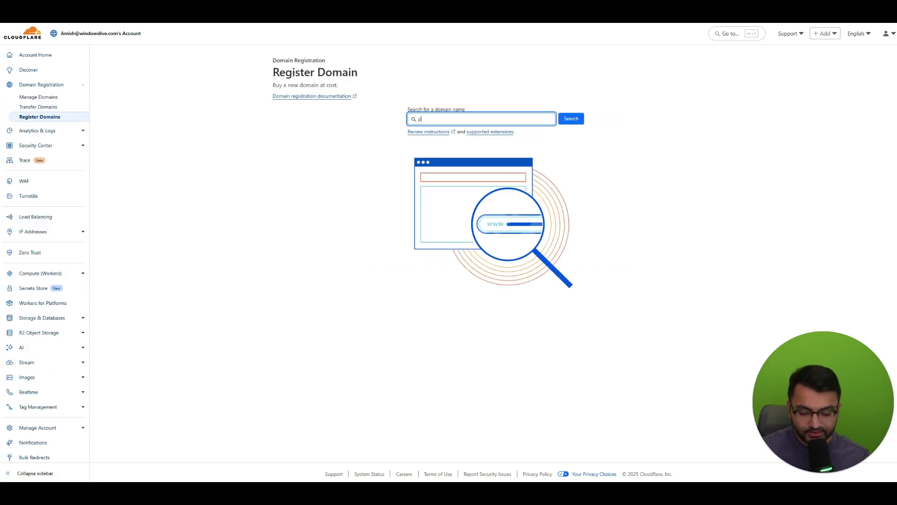
type("rofpatternsopen")
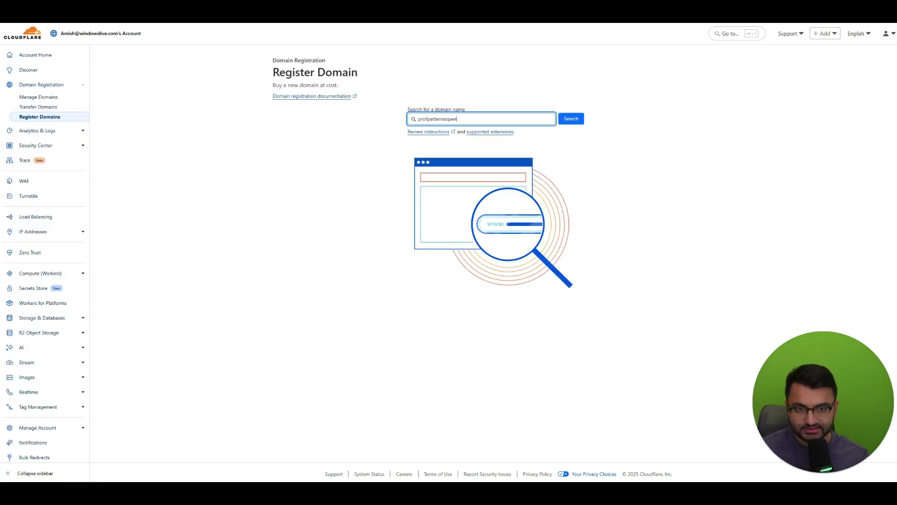
type("webui")
key("Return")
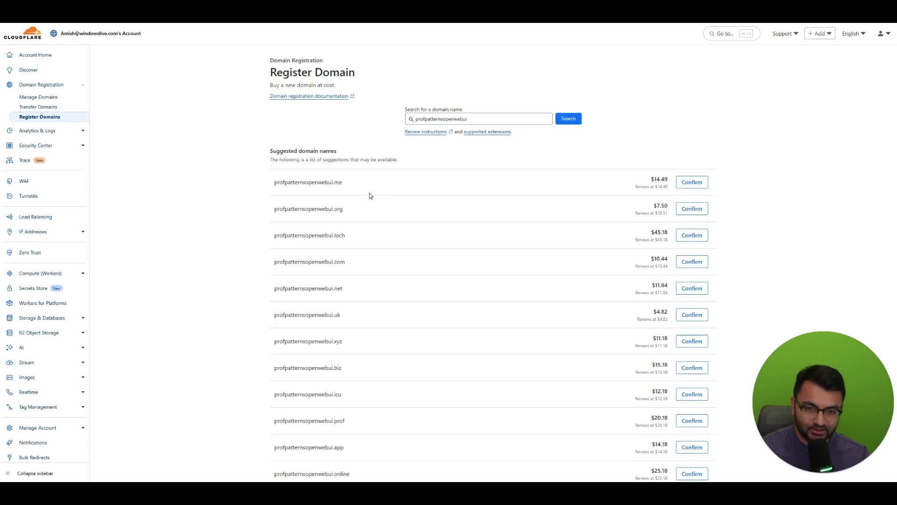
- Look through the suggested domains and their prices, and review the registrant information form for the .org option
scroll(505, 198, "down", 5)
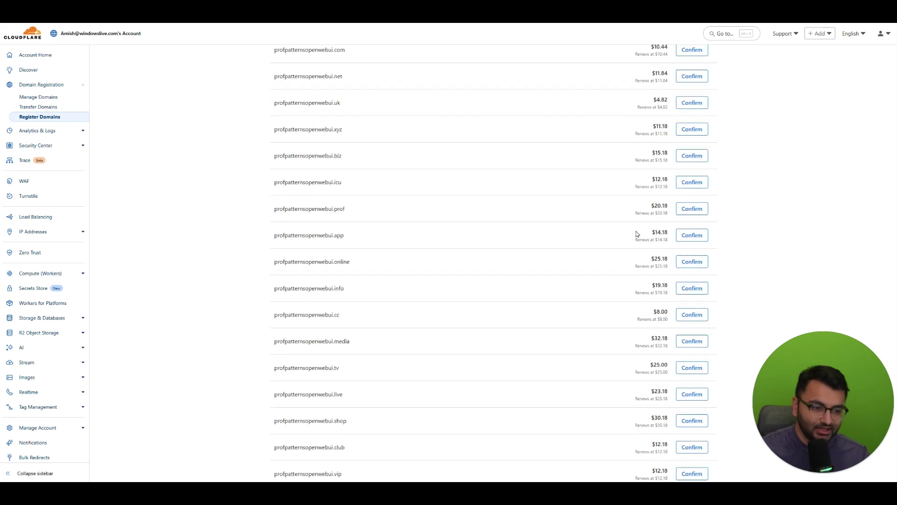
scroll(574, 224, "up", 5)
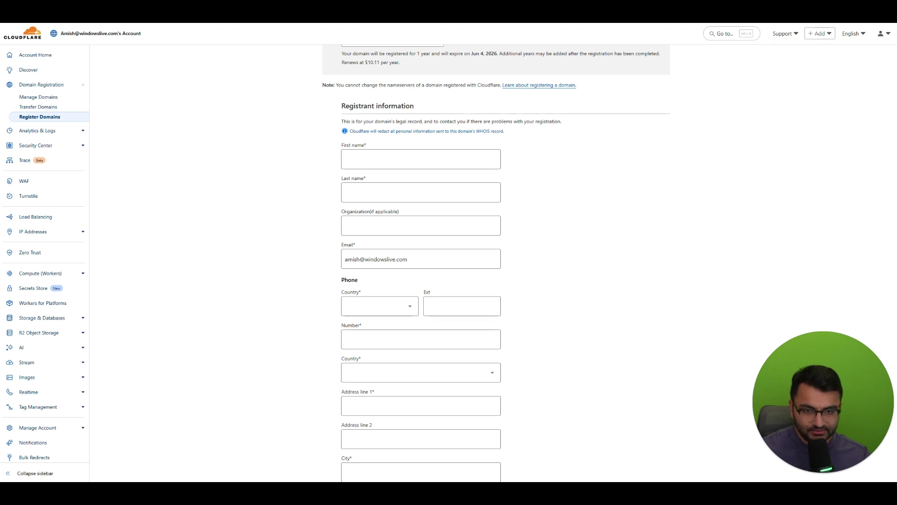
scroll(423, 166, "down", 5)
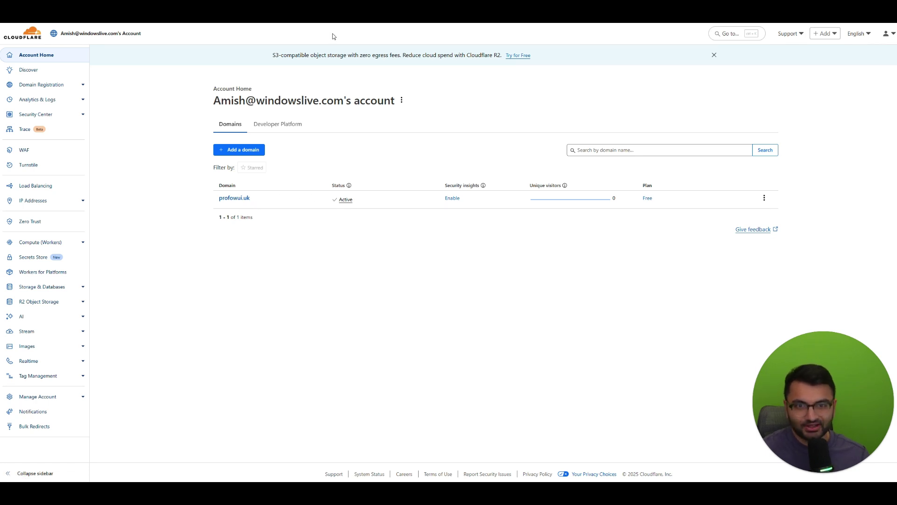
- Restart cloudflared login in Command Prompt and authorize the Cloudflare tunnel for the profowui.uk zone
key("ctrl+Tab")
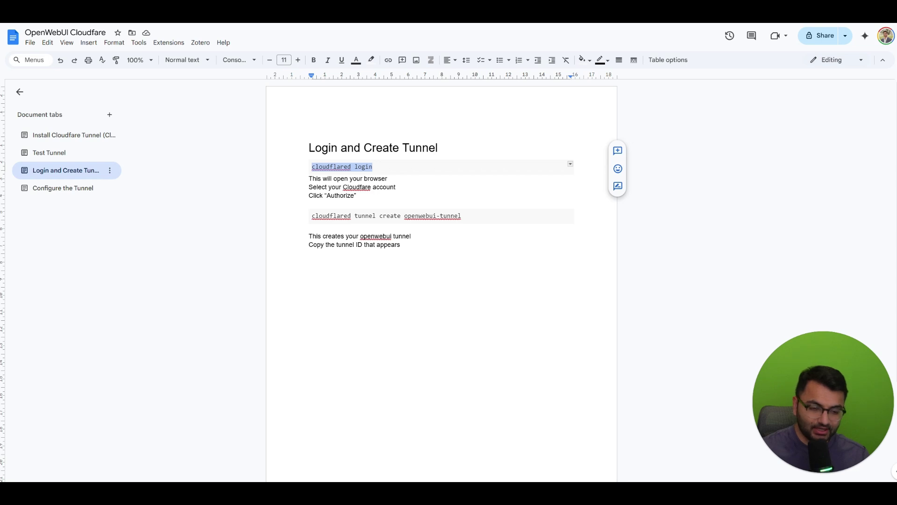
key("alt+Tab")
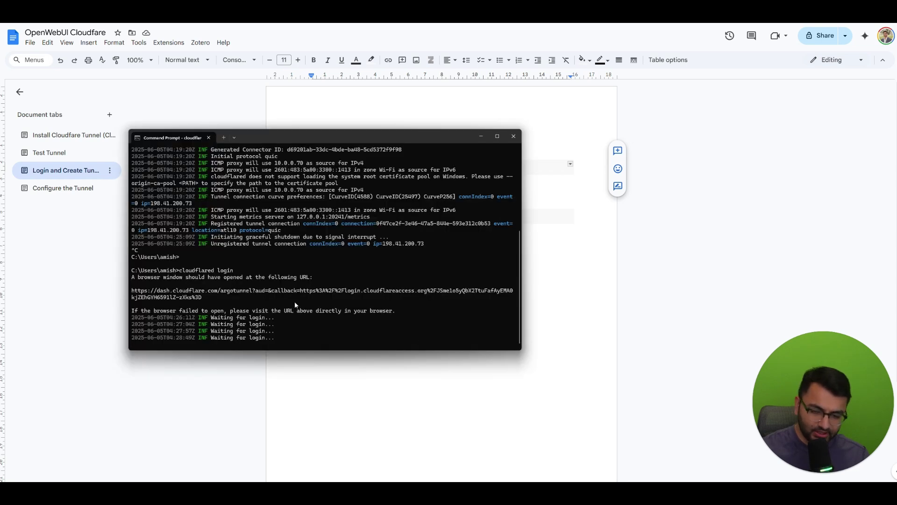
key("ctrl+c")
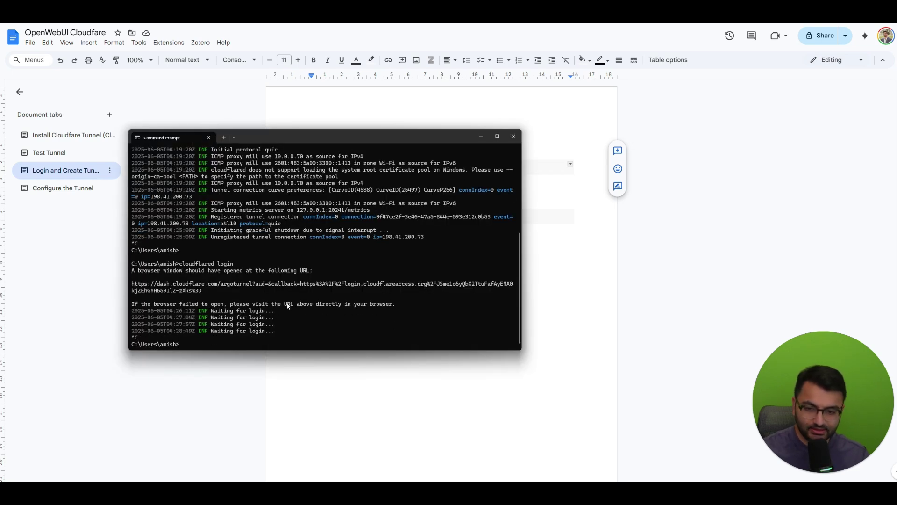
key("Up")
key("Return")
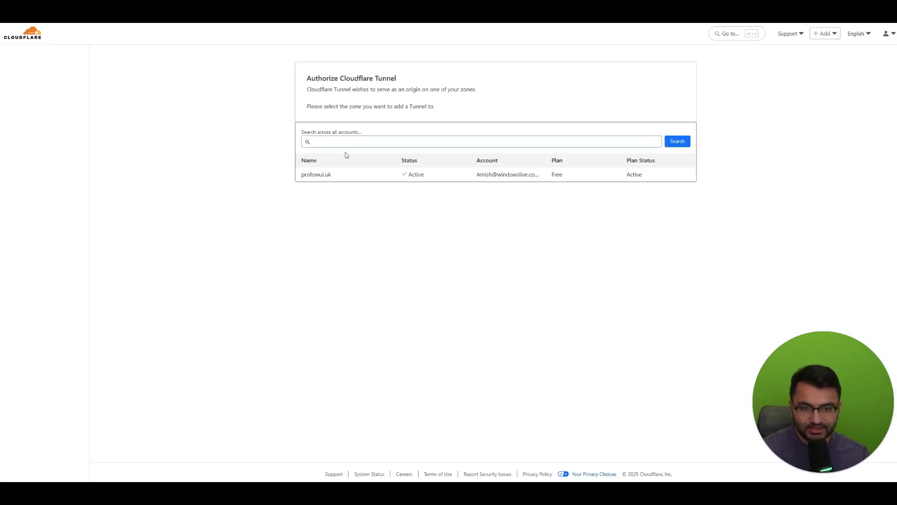
left_click(358, 175)
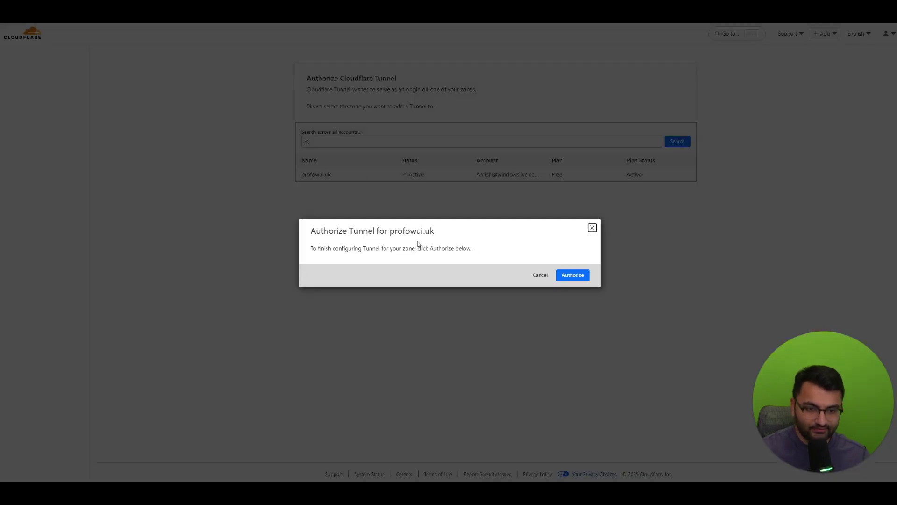
left_click(573, 280)
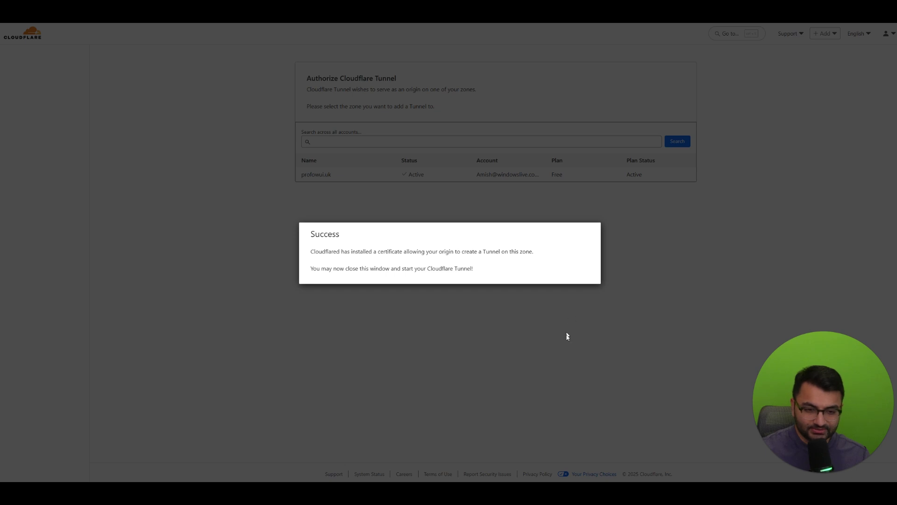
- Switch to Command Prompt and run the copied command cloudflared tunnel create openwebui-tunnel
key("alt+Tab")
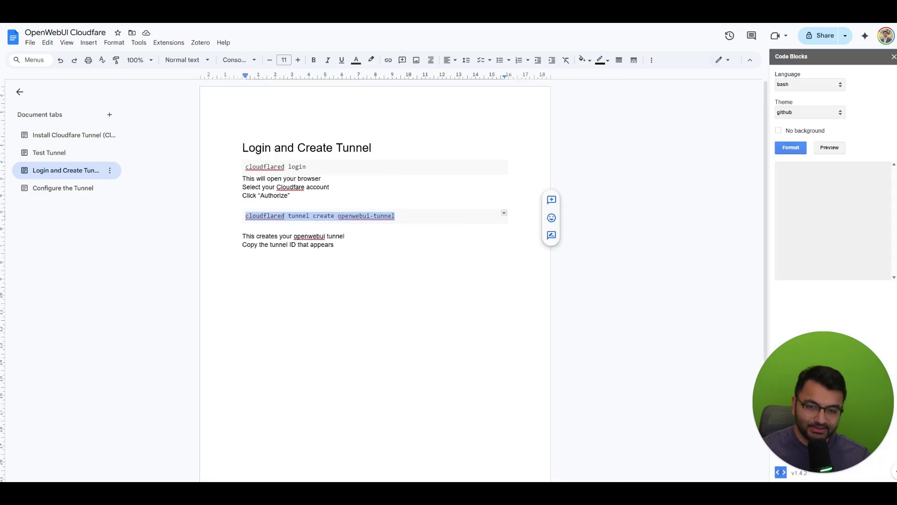
left_click(567, 490)
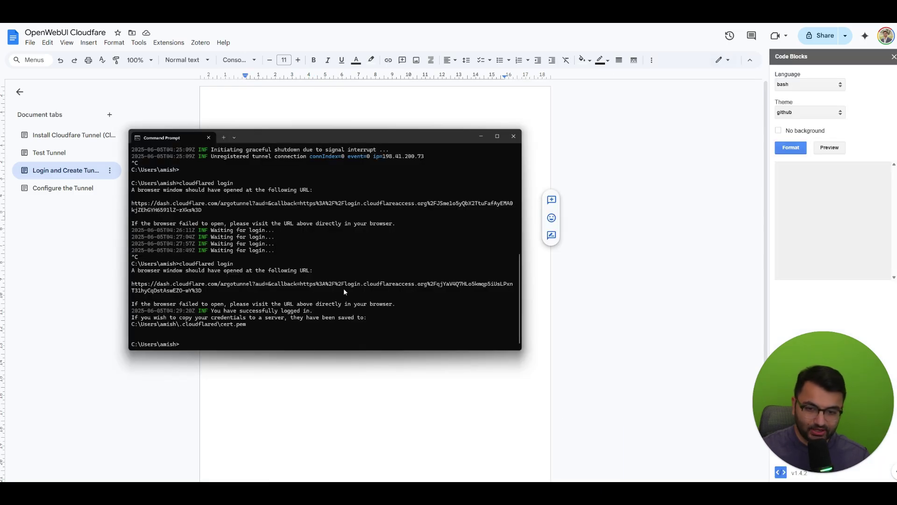
key("ctrl+v")
- Review the Configure the Tunnel notes in the Google Doc for the config.yml folder paths on Mac and Windows
key("alt+Tab")
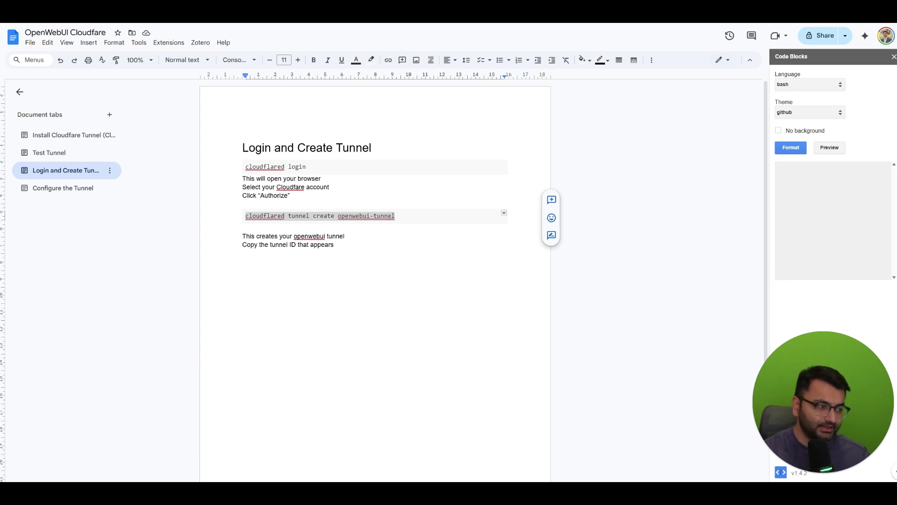
left_click(72, 188)
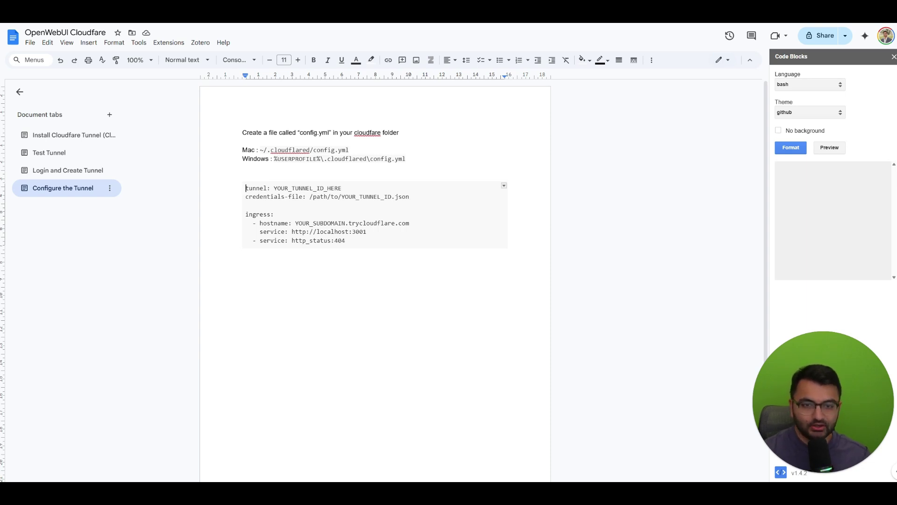
left_click(381, 133)
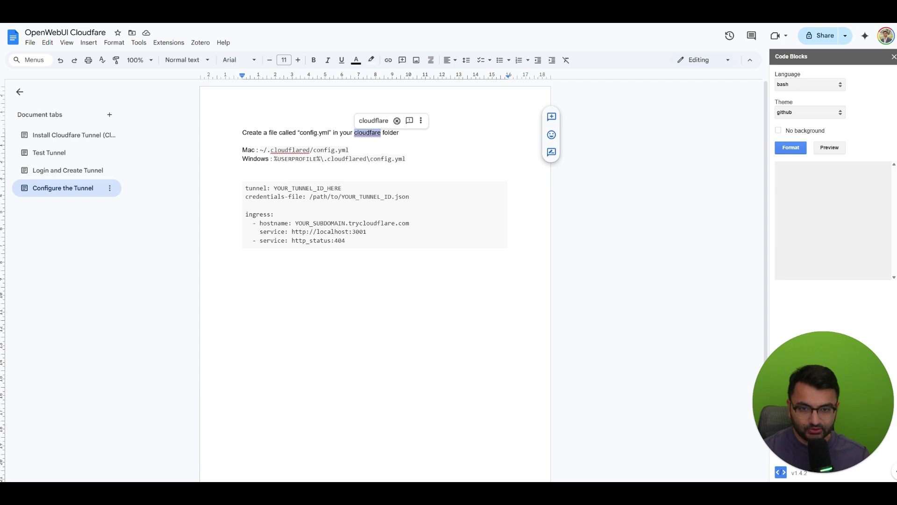
left_click_drag(260, 150, 409, 159)
left_click(314, 150)
left_click(324, 159)
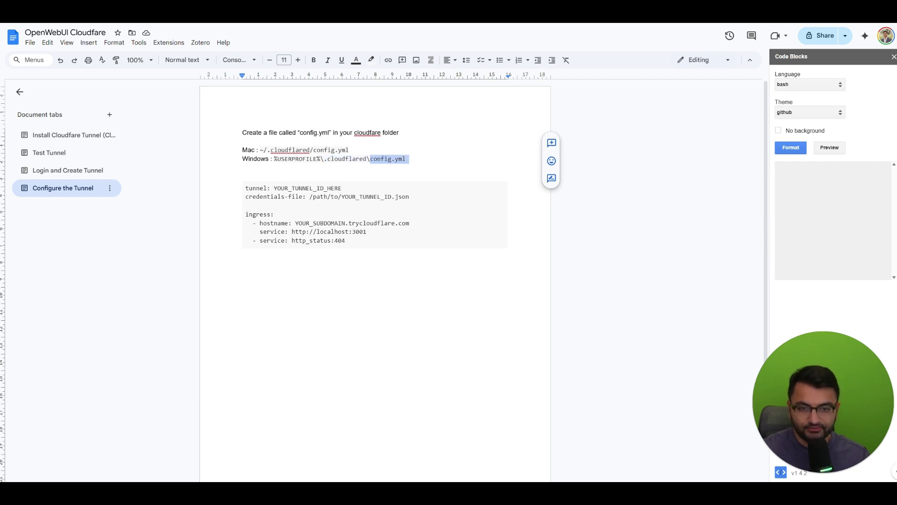
left_click_drag(313, 150, 349, 150)
left_click(242, 168)
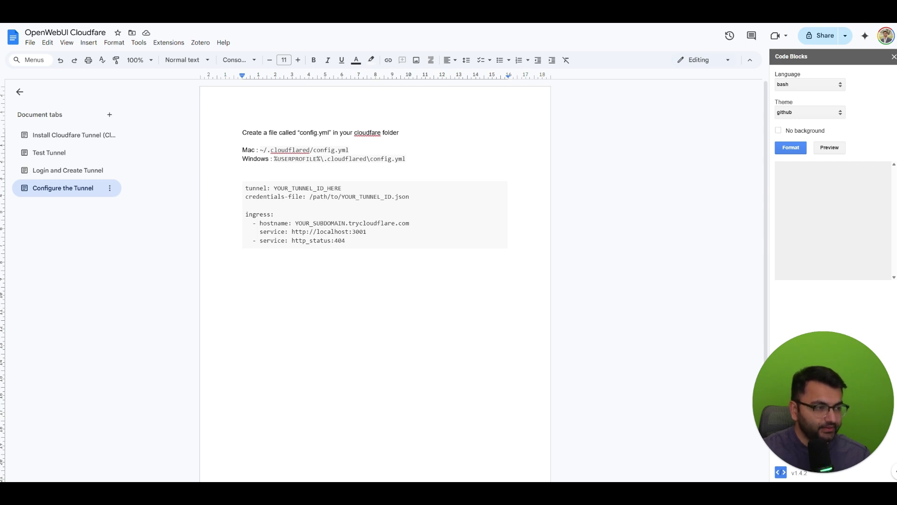
- Create a new text document in the user's .cloudflared folder in File Explorer, keeping its default name
key("alt+Tab")
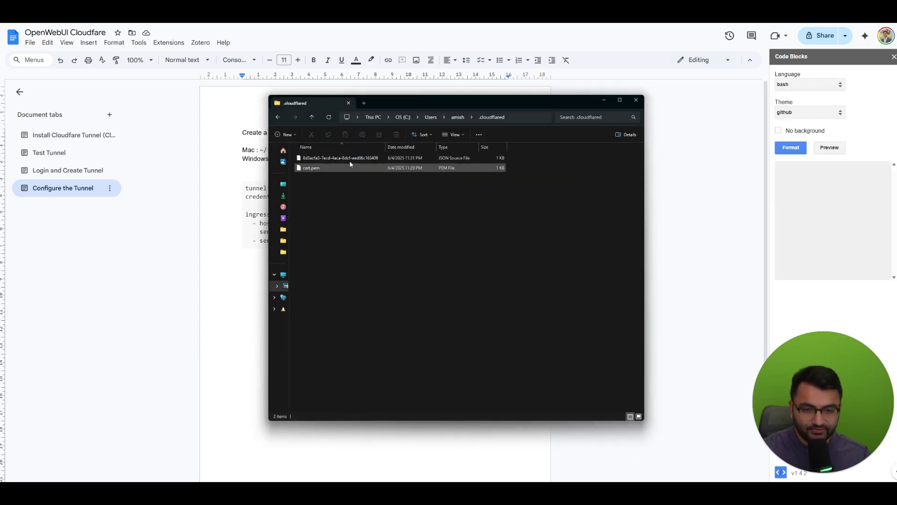
right_click(365, 206)
mouse_move(403, 261)
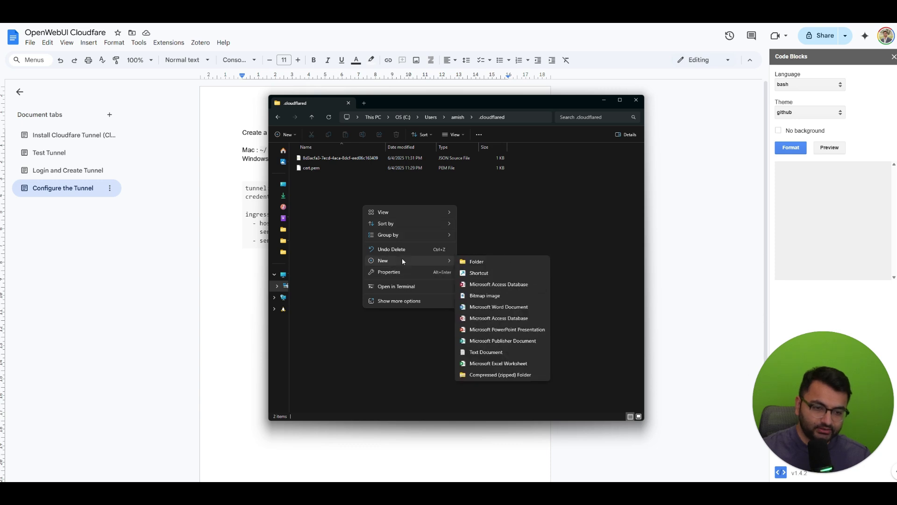
left_click(516, 356)
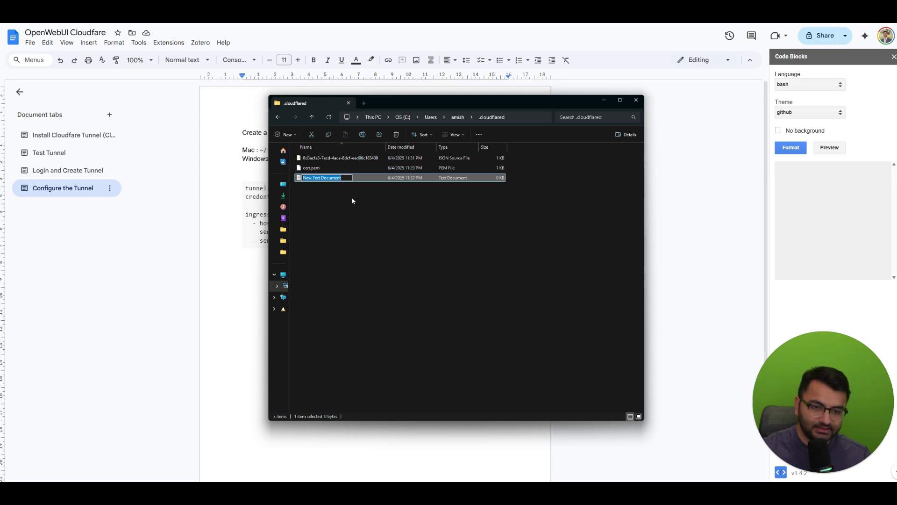
left_click(418, 188)
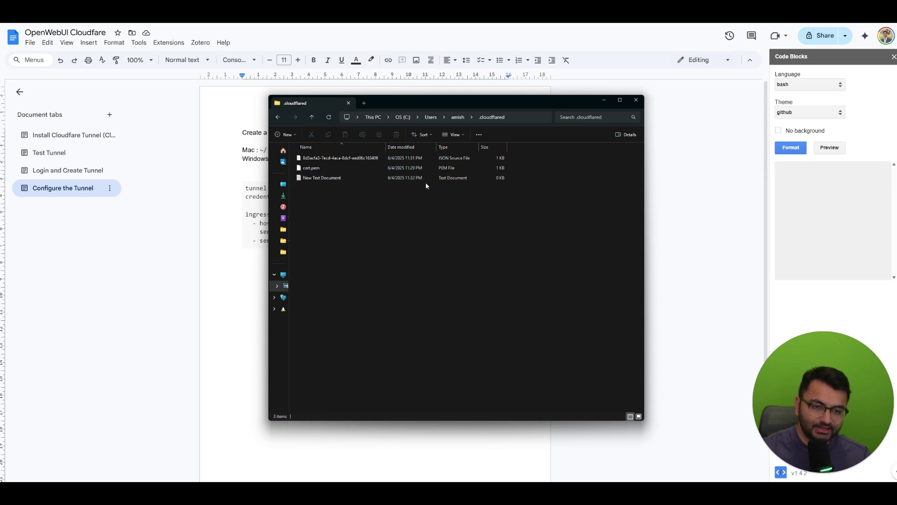
- Turn on the display of file name extensions for the files in the .cloudflared folder
left_click(450, 180)
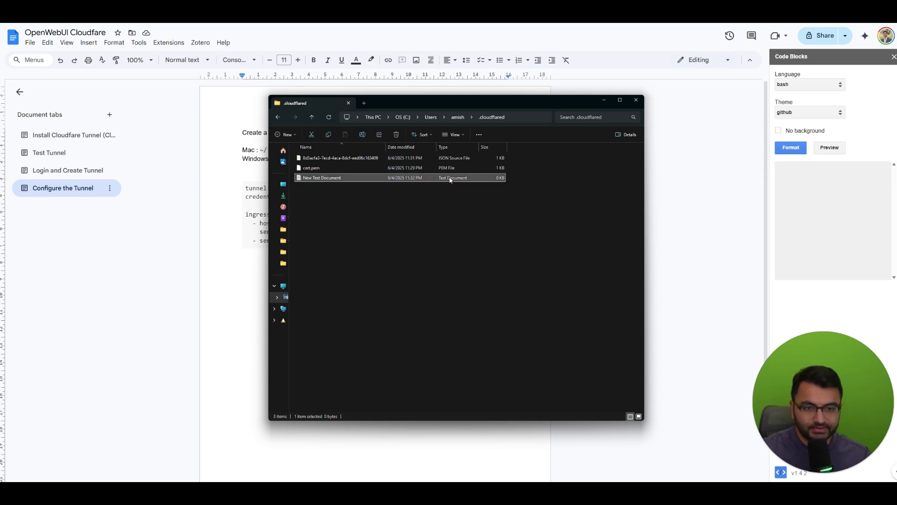
left_click(465, 136)
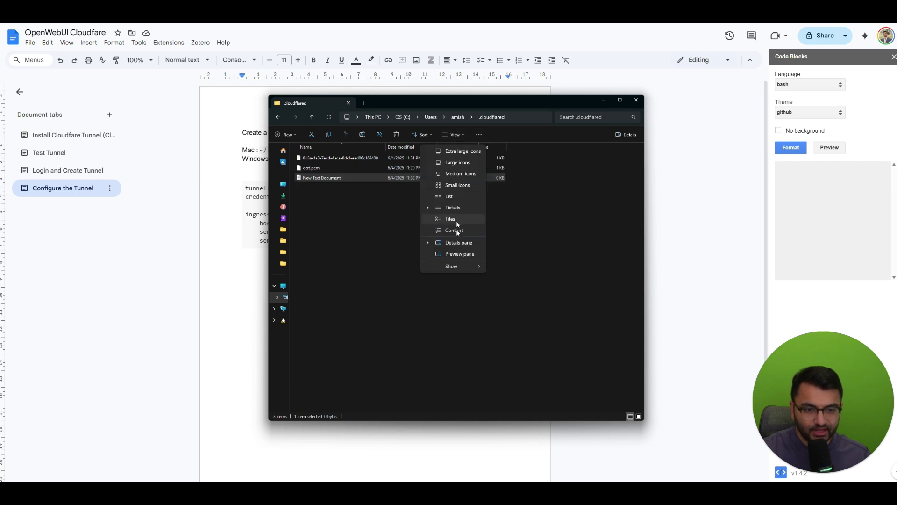
mouse_move(460, 266)
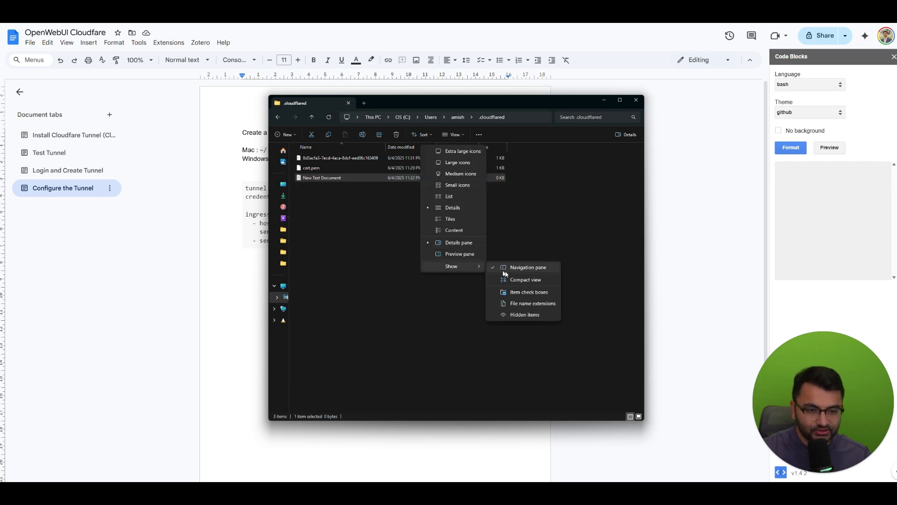
left_click(546, 303)
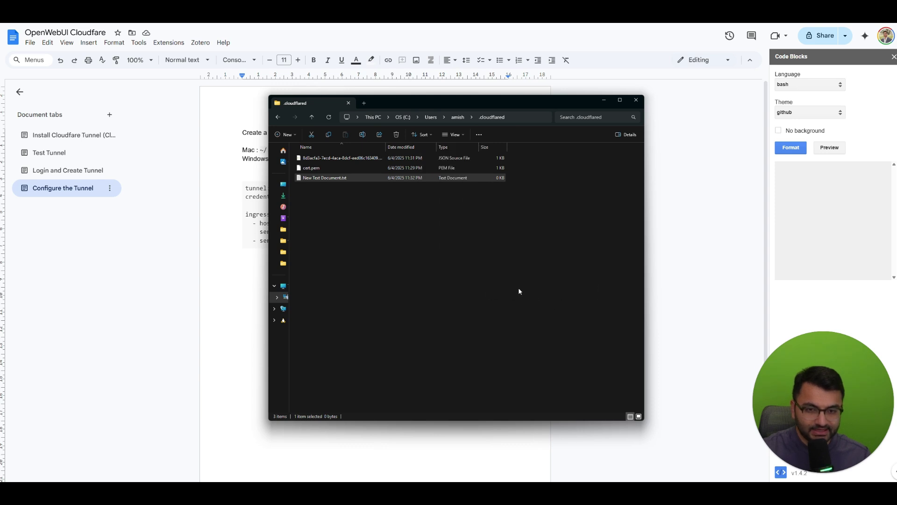
- Rename the new text document to config.yml and accept the change of file extension
left_click(347, 180)
right_click(347, 183)
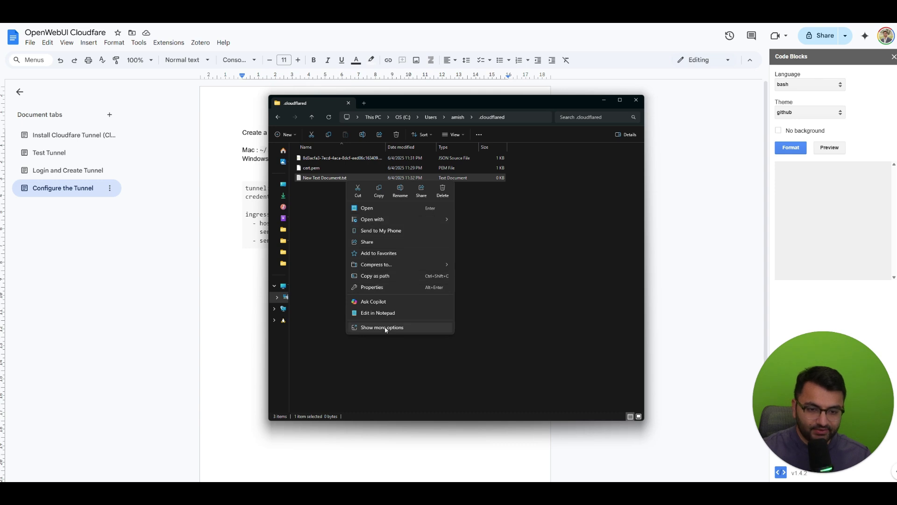
left_click(319, 202)
key("F2")
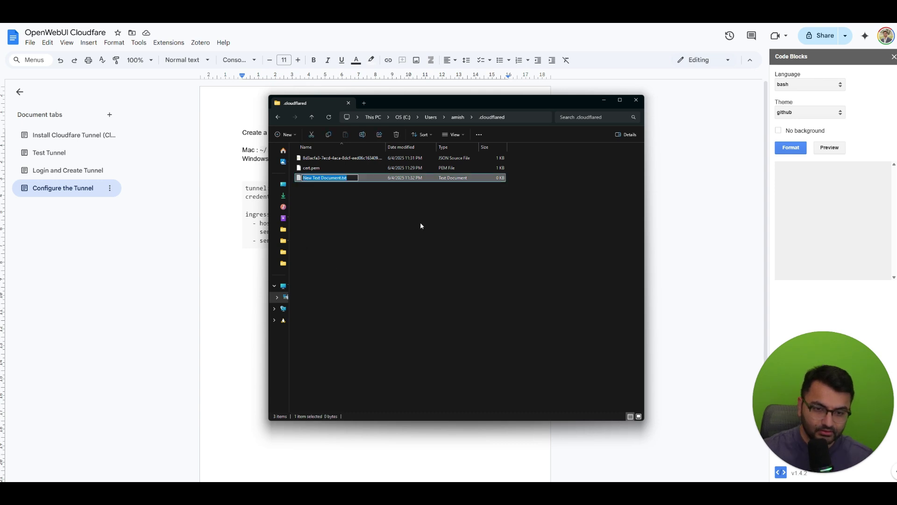
type("convi")
key("BackSpace")
key("BackSpace")
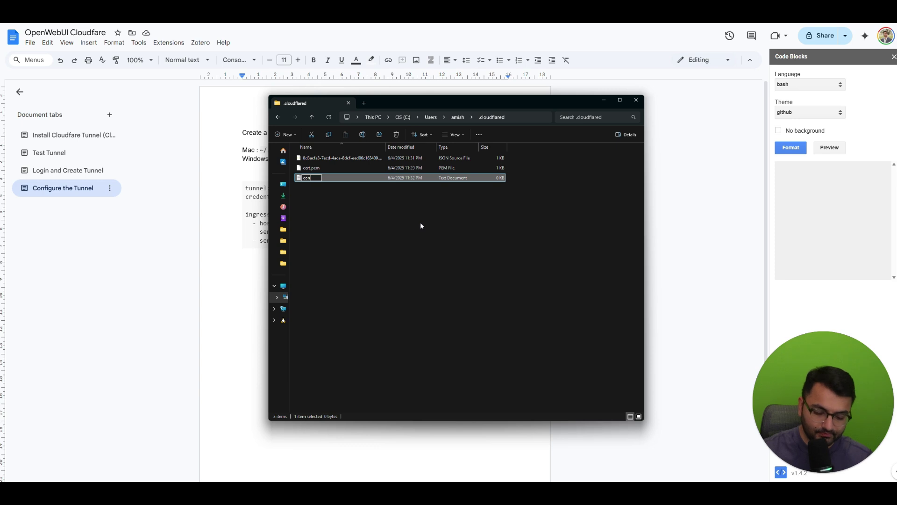
type("fig.yml")
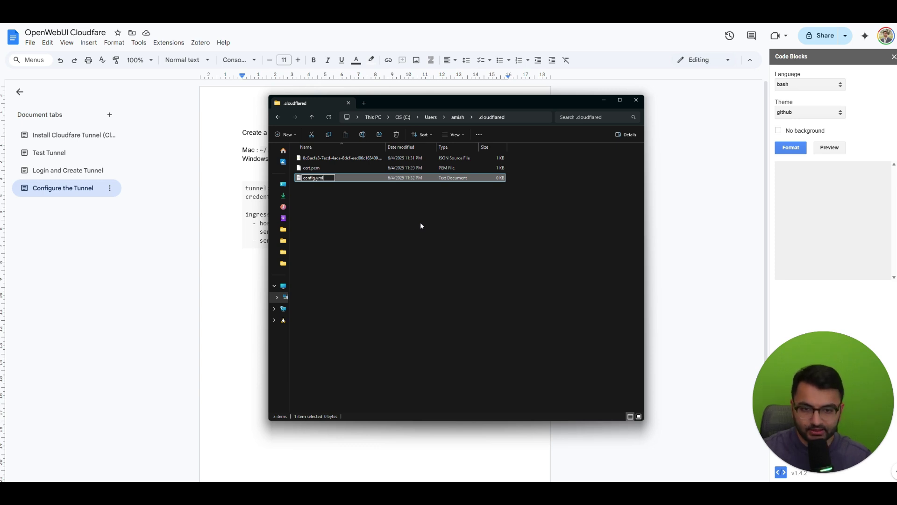
key("Return")
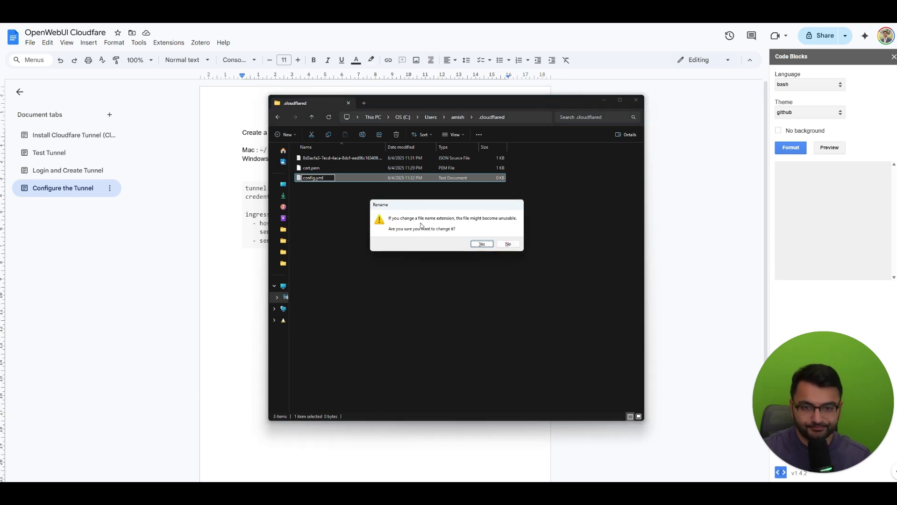
left_click(481, 243)
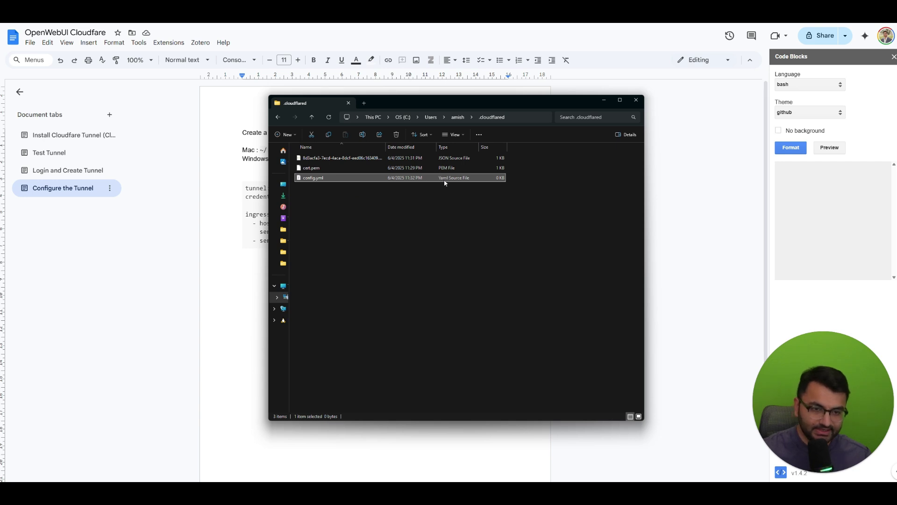
- Open config.yml in Notepad and paste in the tunnel and ingress configuration template copied from the notes
right_click(329, 178)
mouse_move(368, 214)
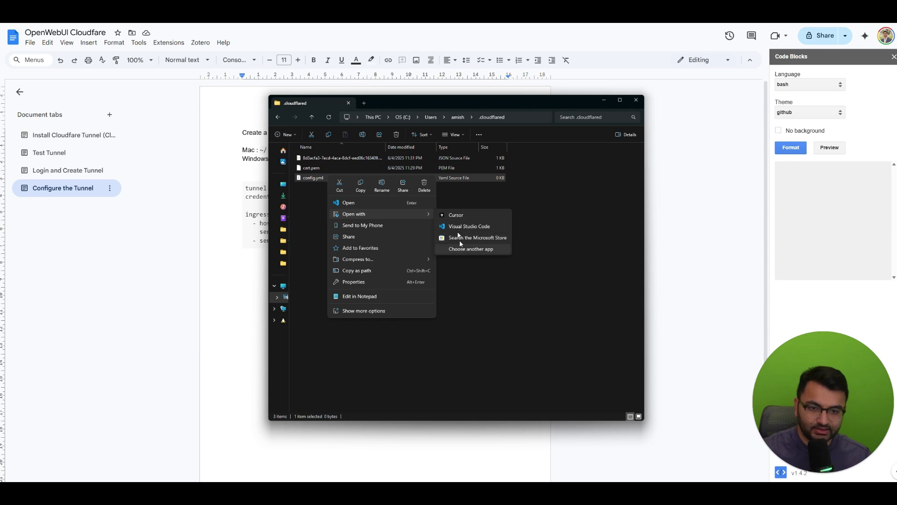
left_click(377, 296)
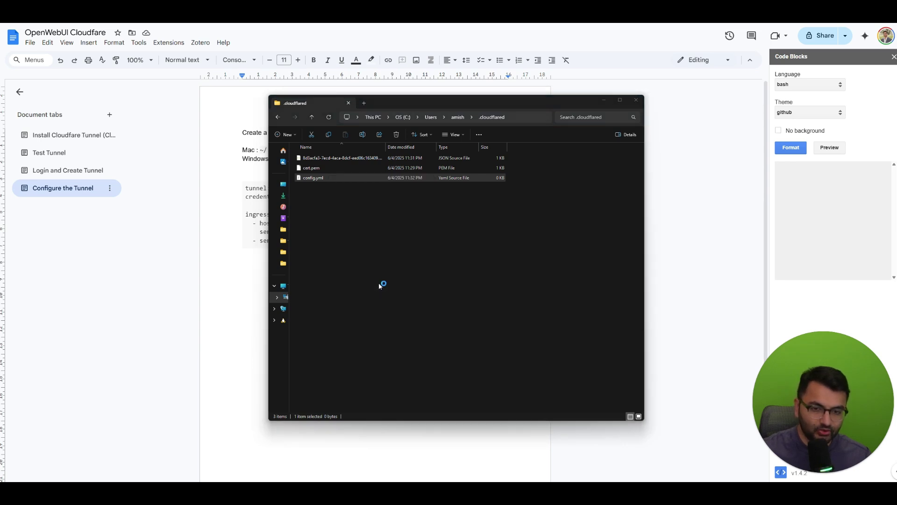
left_click(388, 86)
left_click_drag(345, 240, 246, 188)
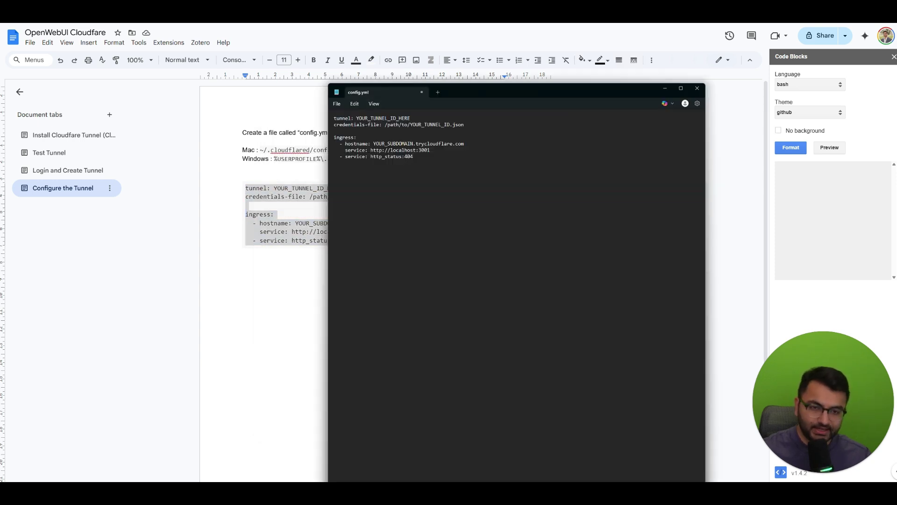
- Replace the YOUR_TUNNEL_ID_HERE placeholder in config.yml with the sample ID 1234-asdfasdf-13423423-
double_click(383, 118)
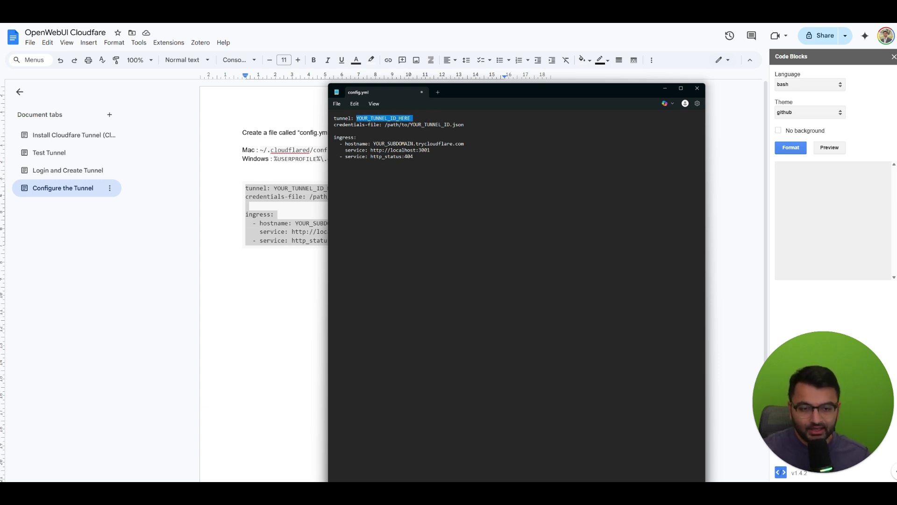
left_click(419, 124)
double_click(420, 124)
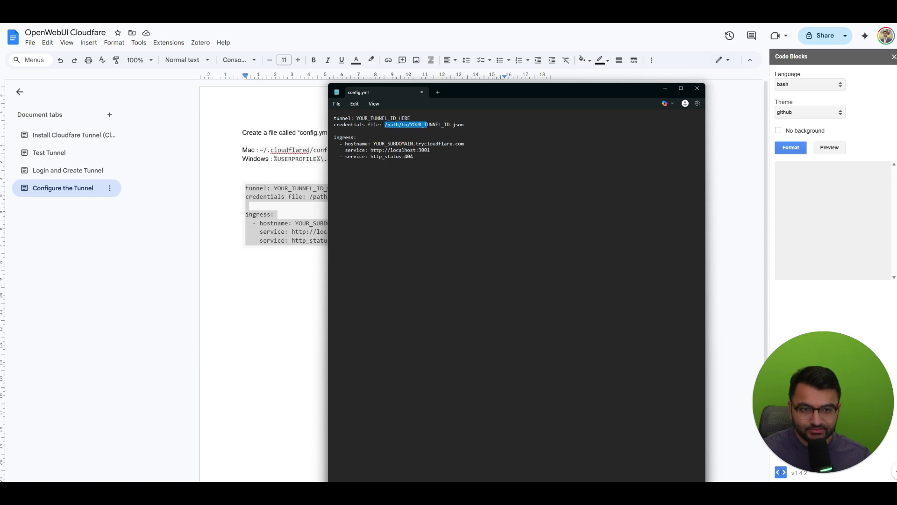
left_click(439, 124)
left_click_drag(410, 125, 450, 125)
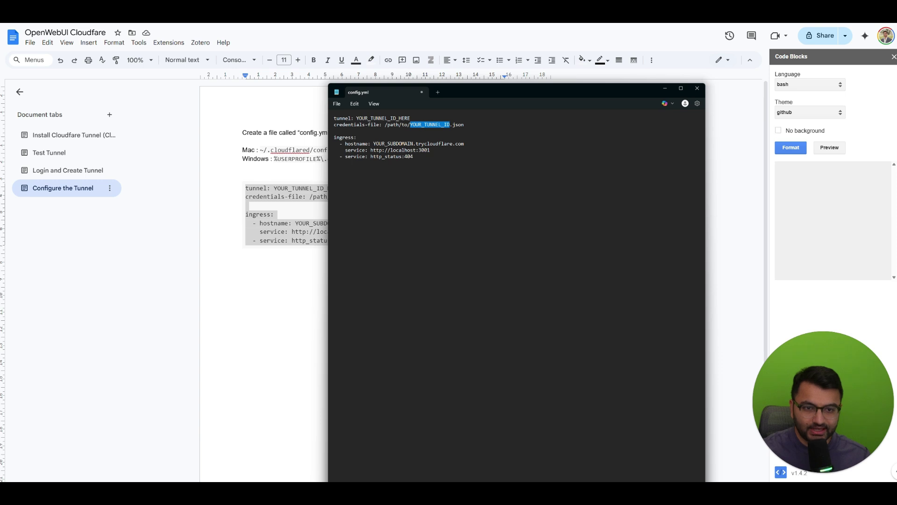
left_click_drag(356, 118, 433, 124)
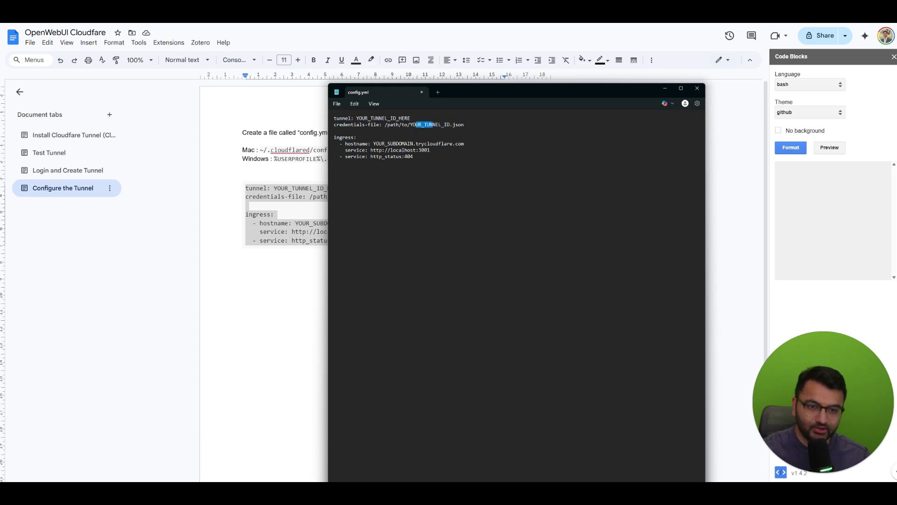
left_click(433, 124)
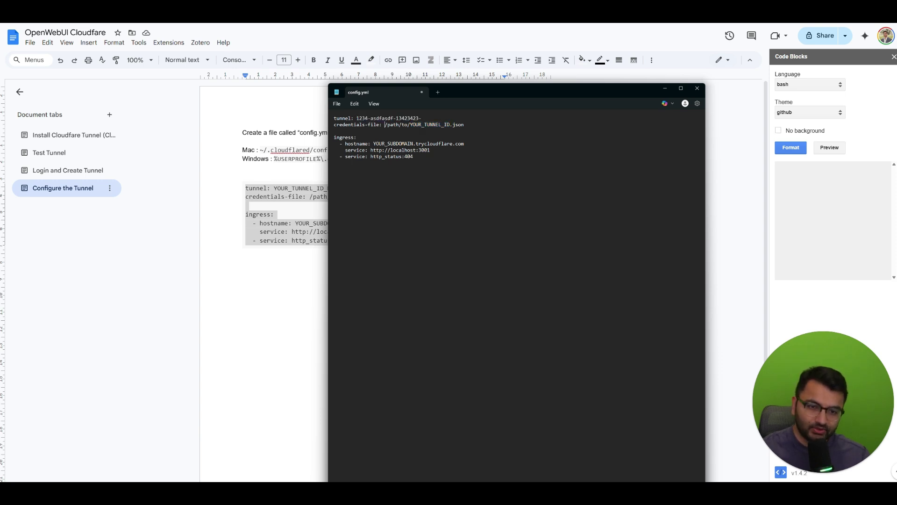
- Look up the folder location of the tunnel's JSON credentials file in its properties for the credentials-file entry in config.yml
left_click_drag(384, 125, 335, 131)
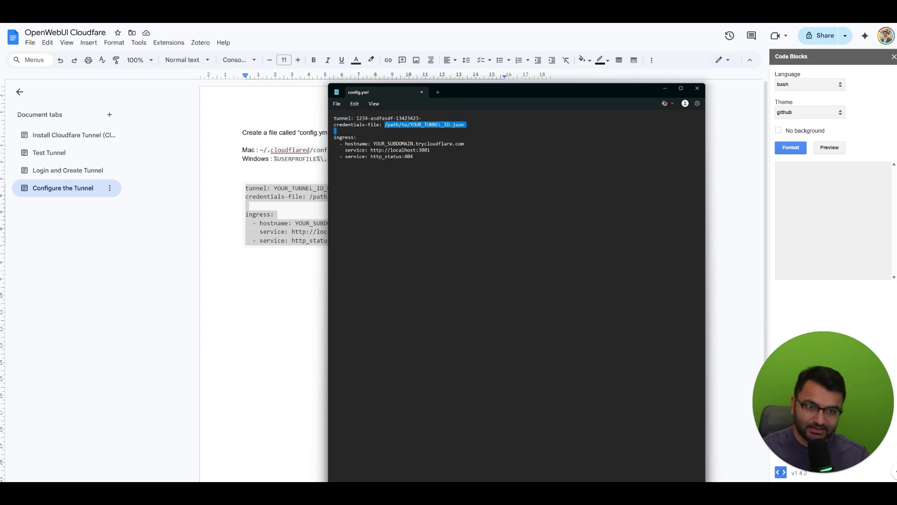
left_click(466, 128)
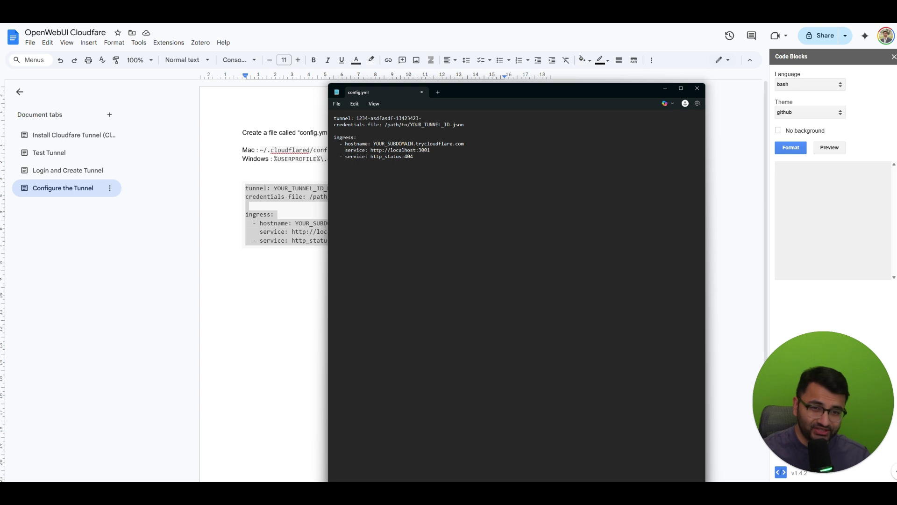
left_click_drag(535, 93, 413, 53)
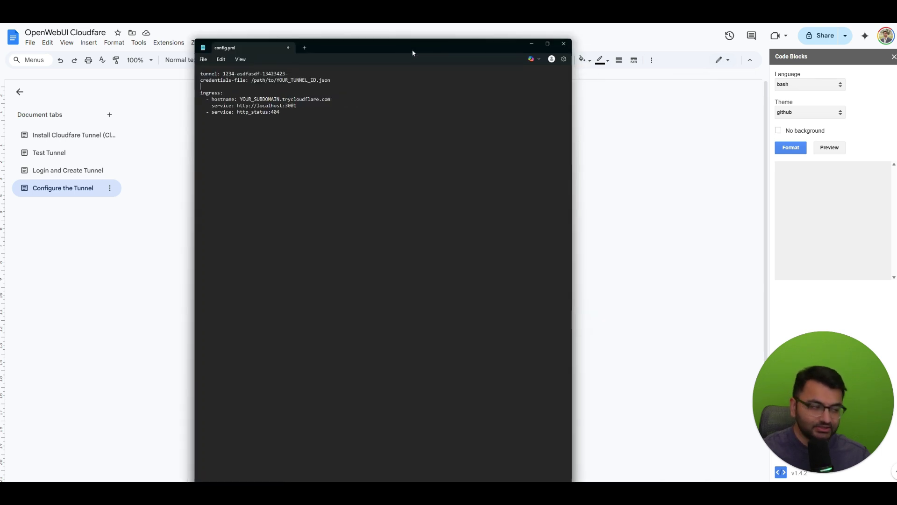
key("alt+Tab")
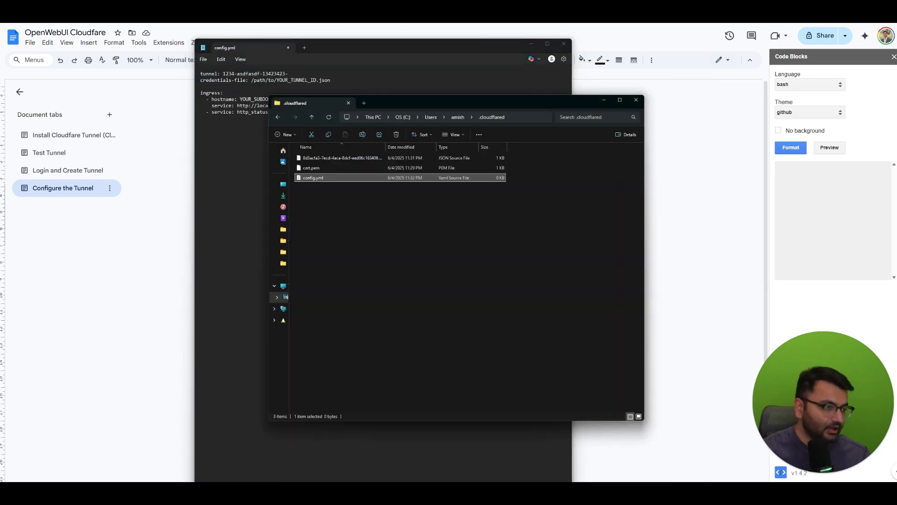
left_click(335, 159)
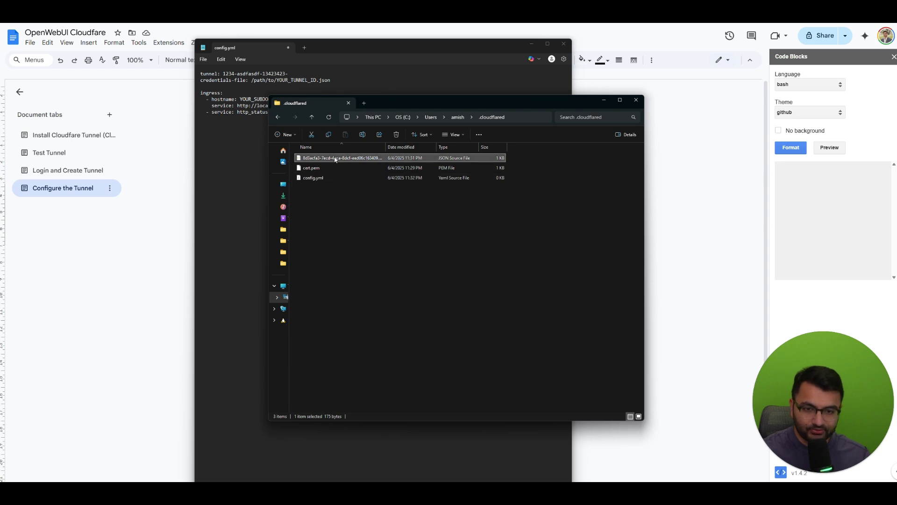
right_click(335, 159)
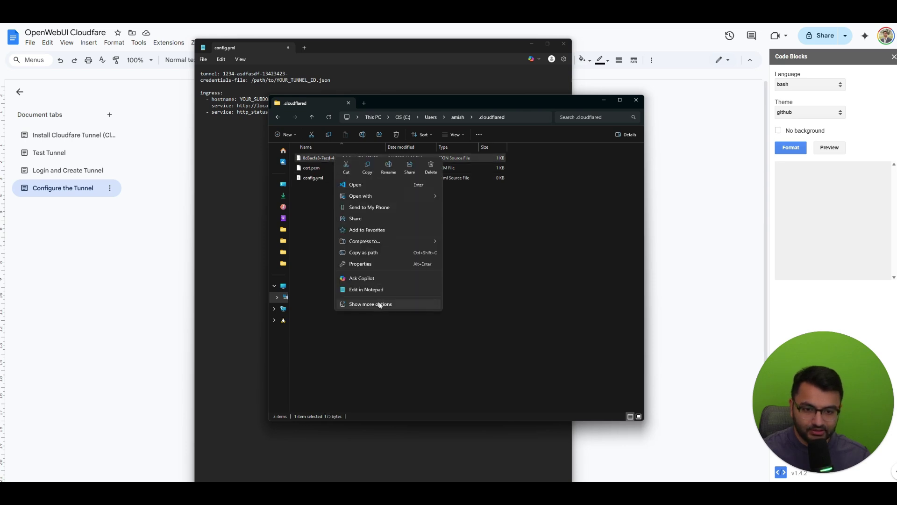
left_click(367, 264)
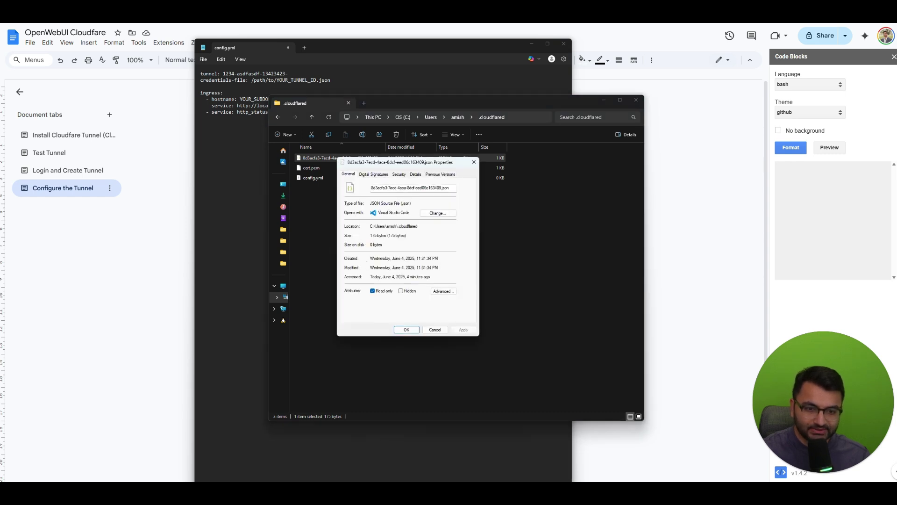
left_click_drag(419, 226, 370, 226)
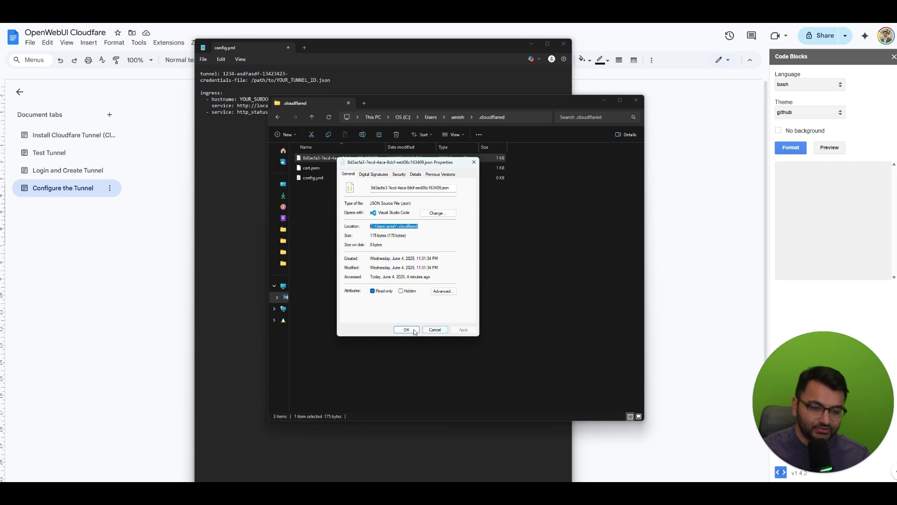
left_click(474, 162)
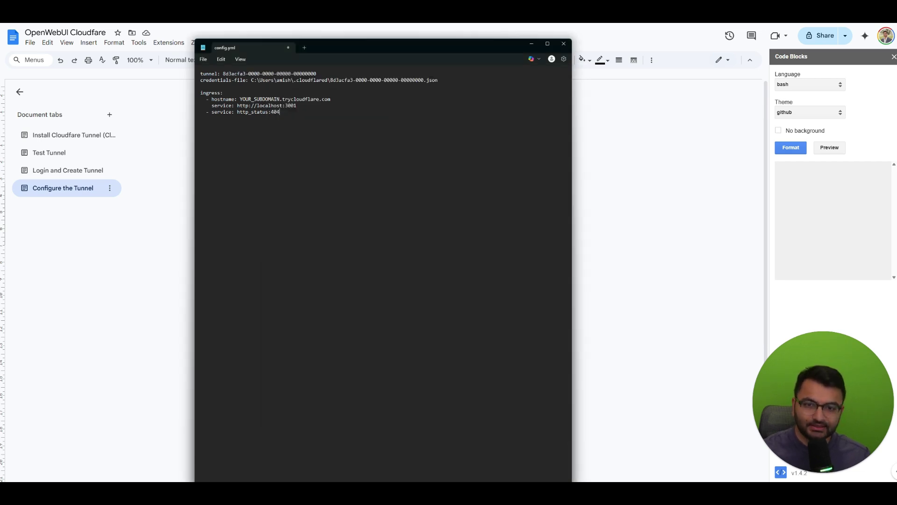
- Replace the YOUR_SUBDOMAIN placeholder in the config.yml hostname with openwebui
key("shift+Right")
key("shift+Right")
key("shift+Right")
key("shift+Right")
key("shift+Right")
key("shift+Right")
key("shift+Right")
key("shift+Right")
key("shift+Right")
key("shift+Right")
key("shift+Right")
key("shift+Right")
key("shift+Right")
key("shift+Right")
key("shift+Right")
key("shift+Left")
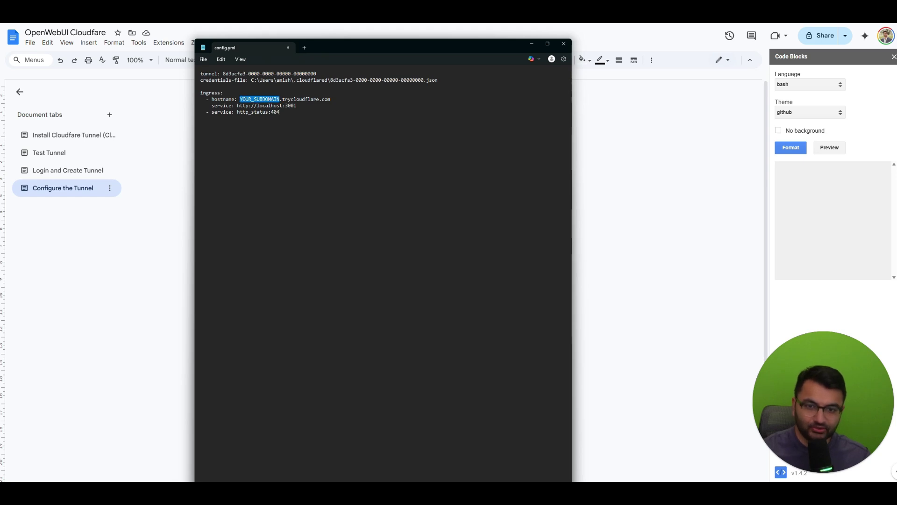
type("openwe")
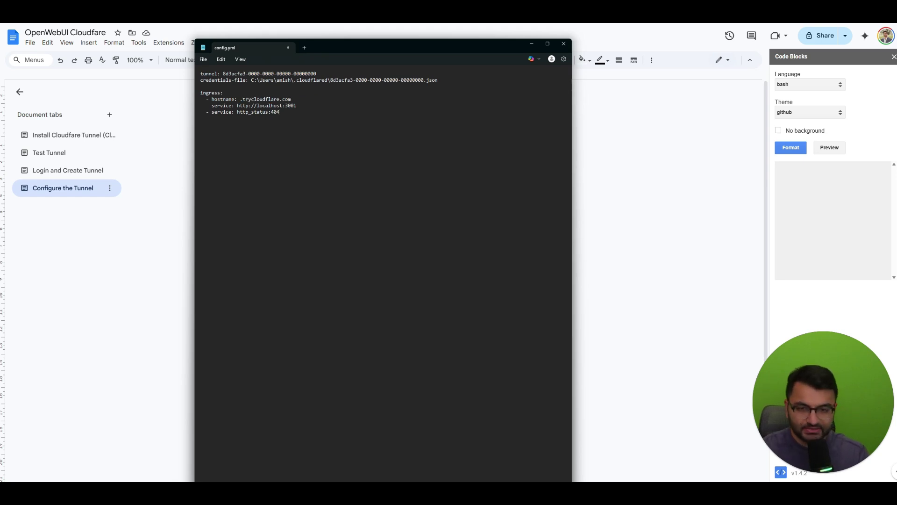
type("bui")
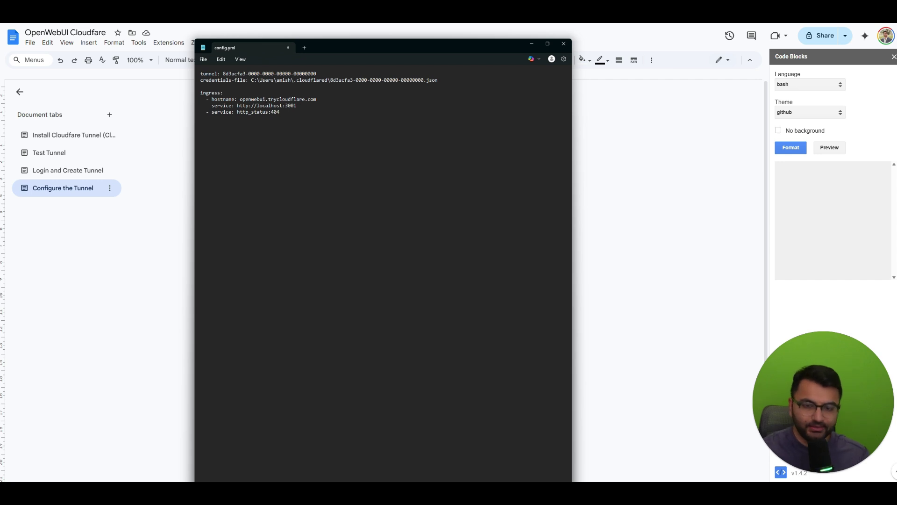
- Replace the trycloudflare.com domain in the config.yml hostname with profowui.uk
left_click_drag(267, 99, 305, 101)
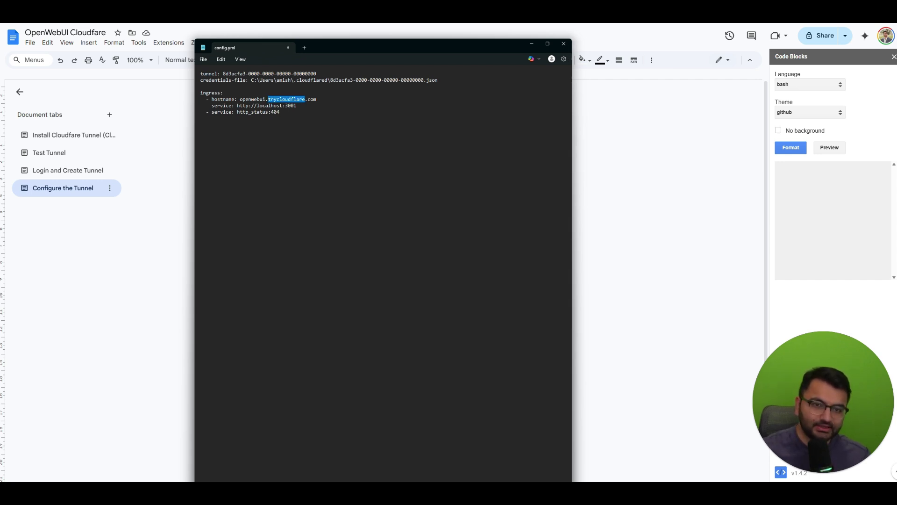
left_click_drag(317, 99, 271, 99)
left_click(271, 99)
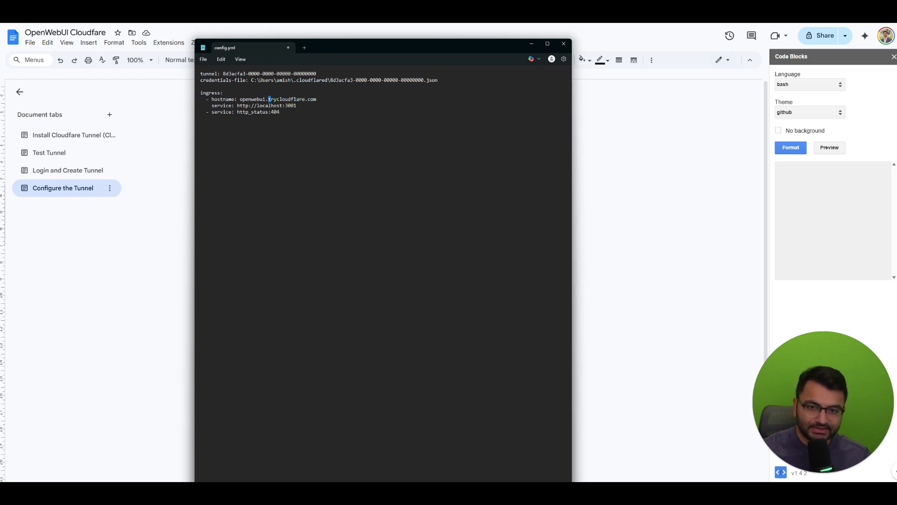
left_click(342, 96, "shift")
type("prof")
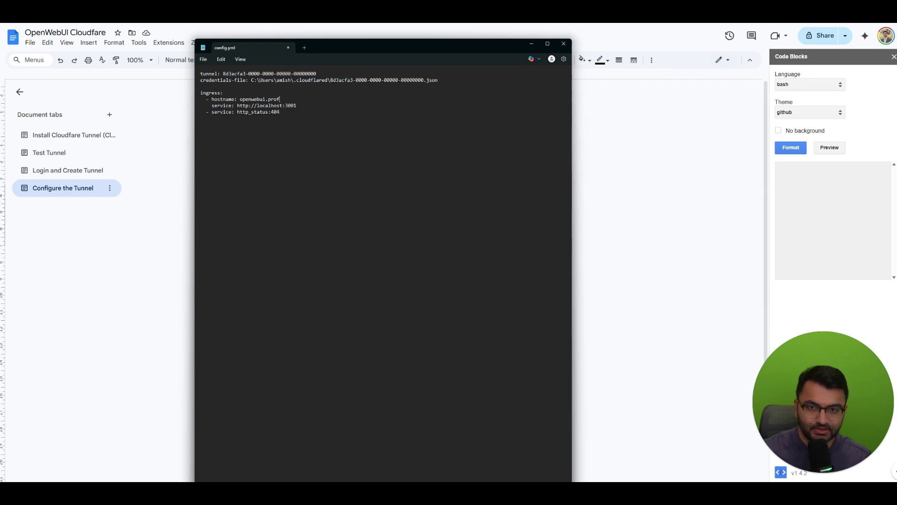
left_click_drag(409, 41, 896, 64)
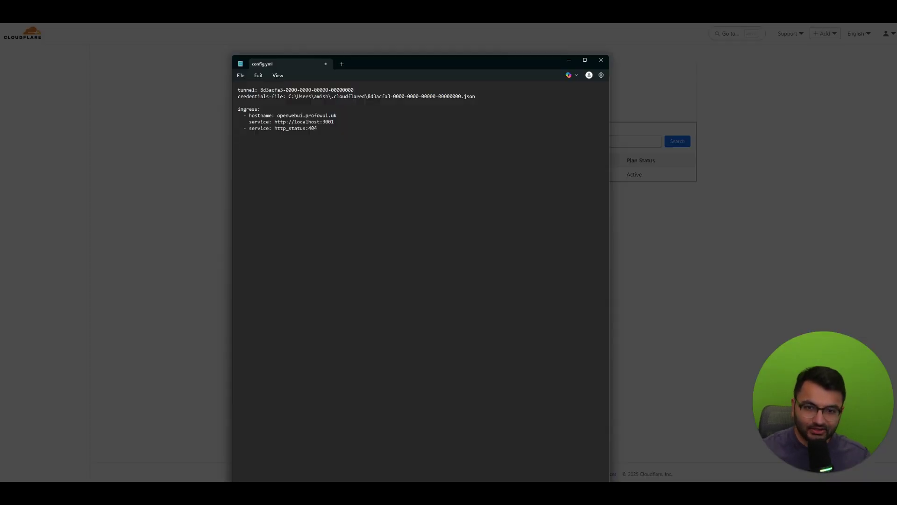
- Review the hostname, local service URL, tunnel ID and credentials-file entries in config.yml
left_click_drag(306, 116, 340, 115)
left_click(246, 116)
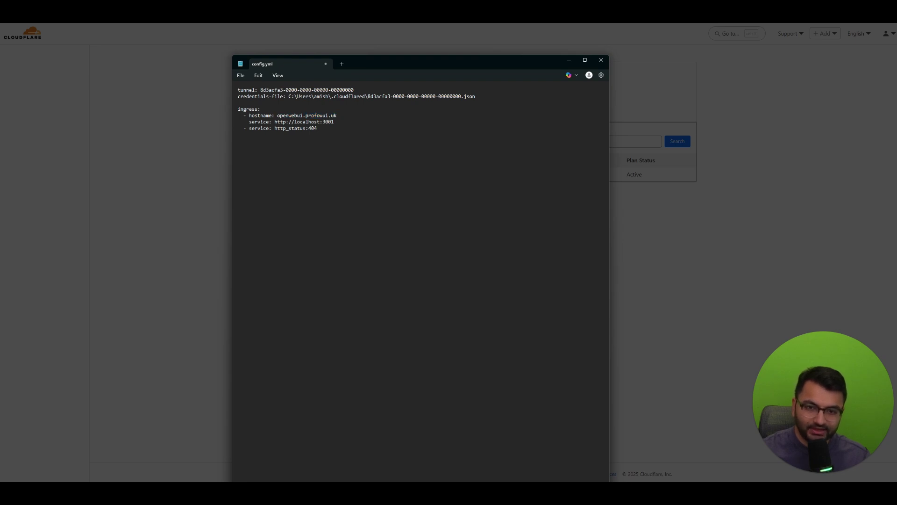
left_click_drag(277, 122, 328, 122)
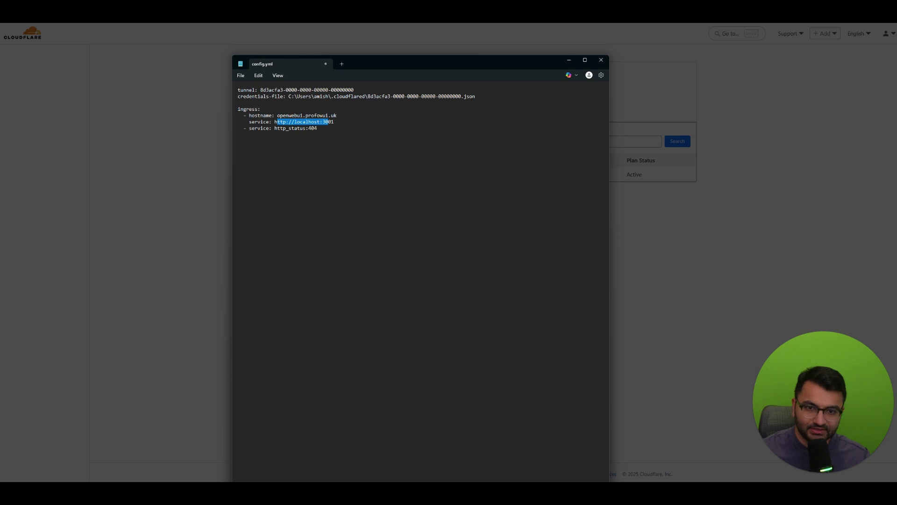
left_click(337, 122)
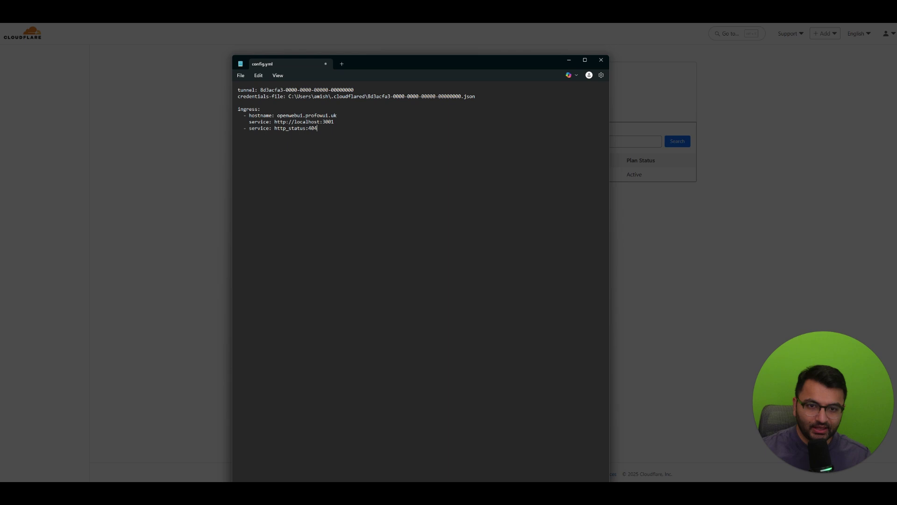
key("shift+End")
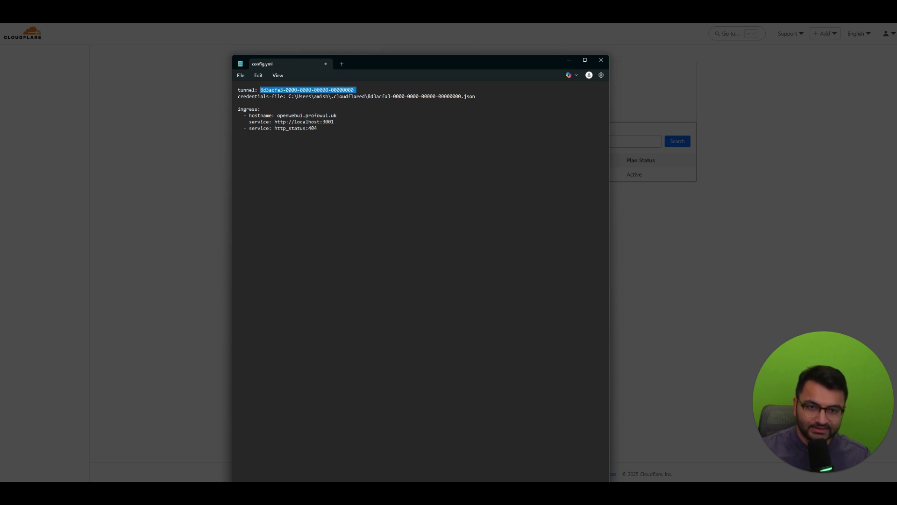
left_click_drag(368, 96, 433, 96)
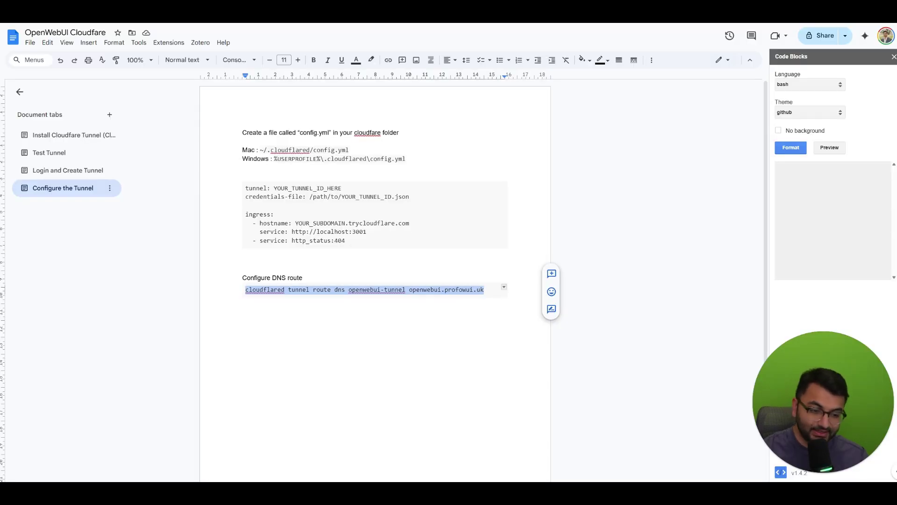
- Switch to Command Prompt and run the copied command cloudflared tunnel route dns openwebui-tunnel openwebui.profowui.uk
key("alt+Tab")
type("cloudflared tunnel route dns openwebui-tunnel openwebui.profowui.uk")
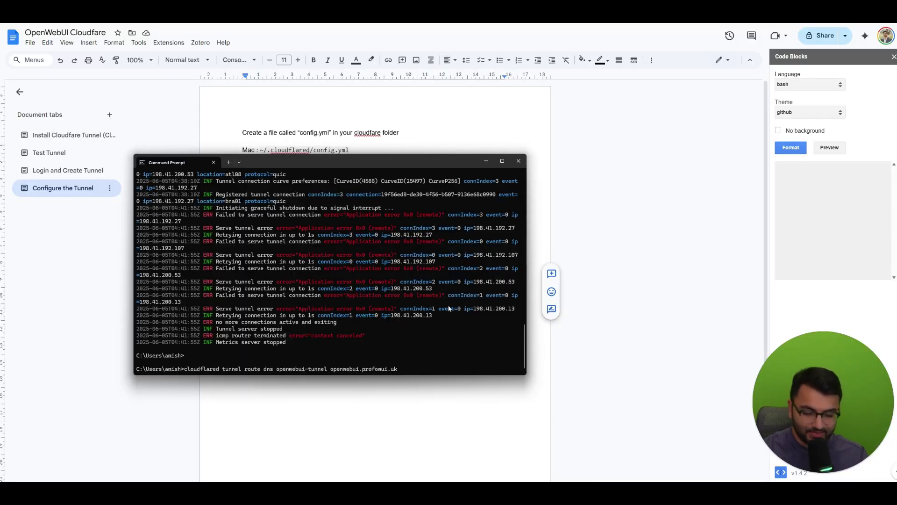
key("Return")
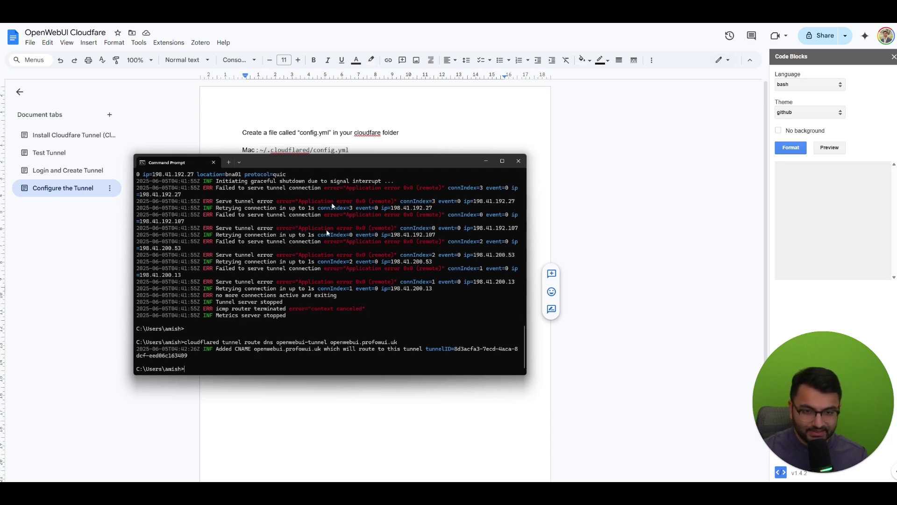
- Start the named tunnel in Command Prompt with cloudflared tunnel run openwebui-tunnel
left_click_drag(335, 160, 421, 159)
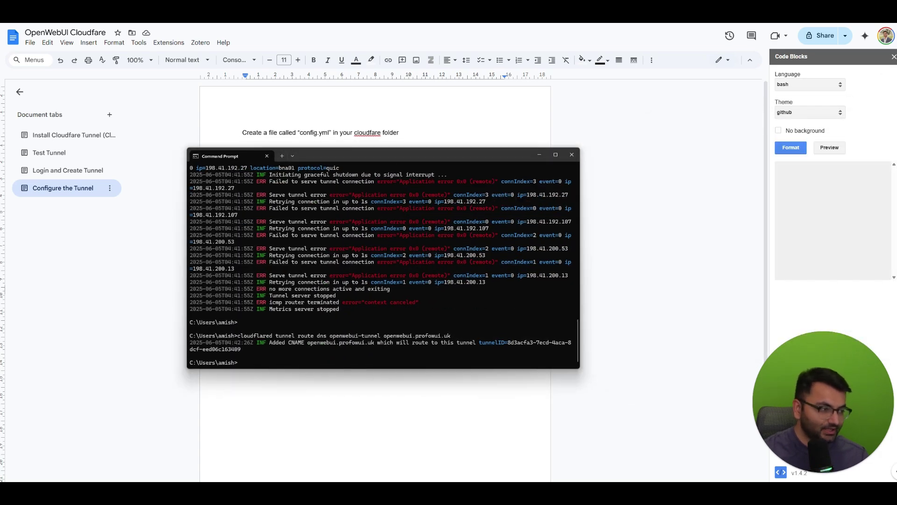
left_click(384, 343)
right_click(305, 354)
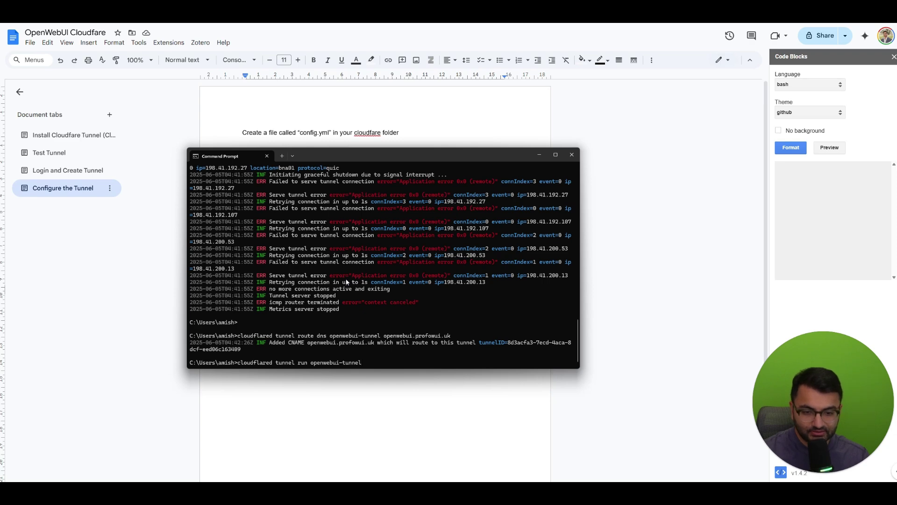
key("Return")
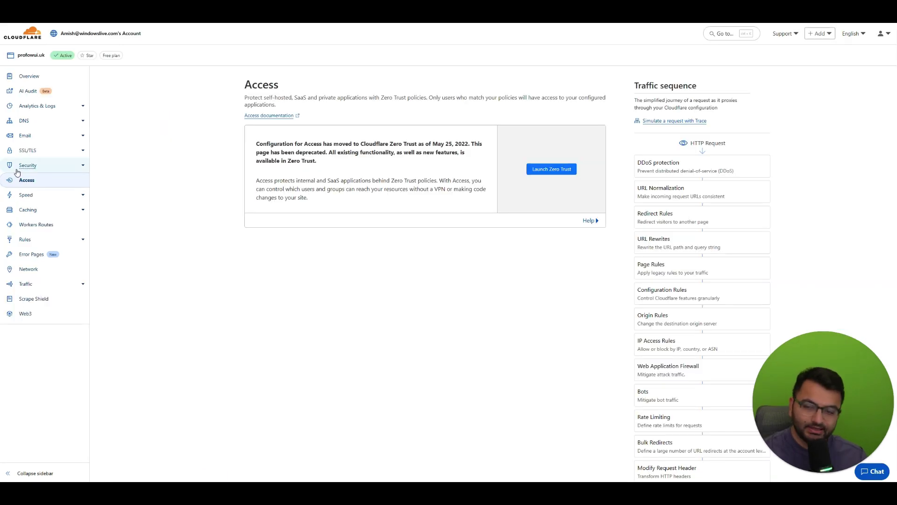
- Set up Cloudflare Zero Trust for the account with the team name prof-te and the Free plan
left_click(554, 169)
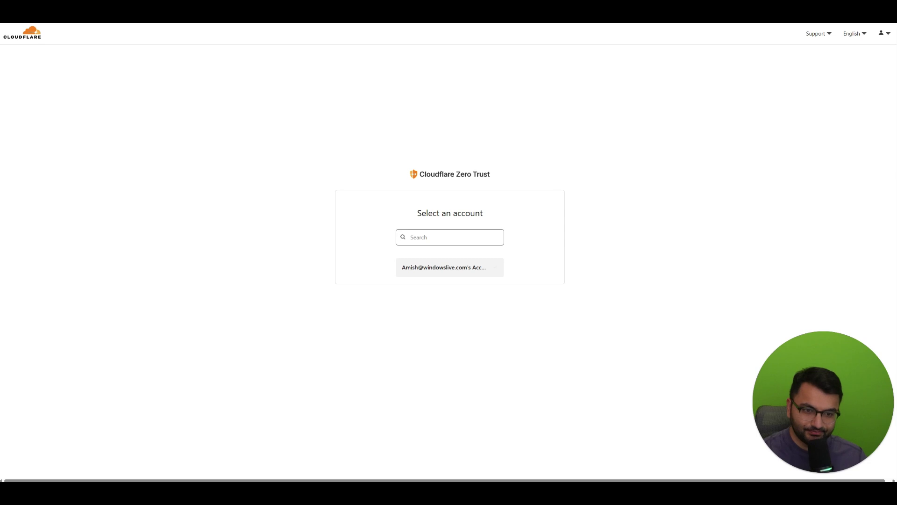
left_click(441, 272)
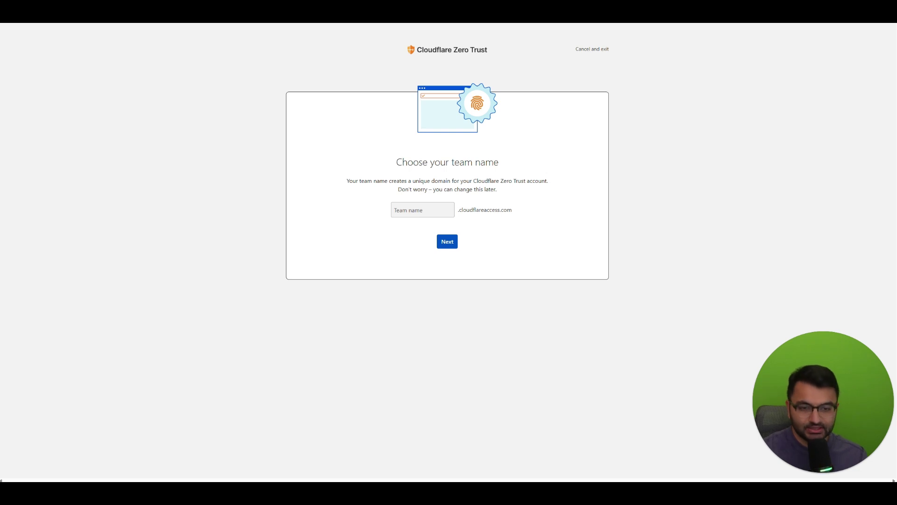
left_click(422, 210)
type("prof-team")
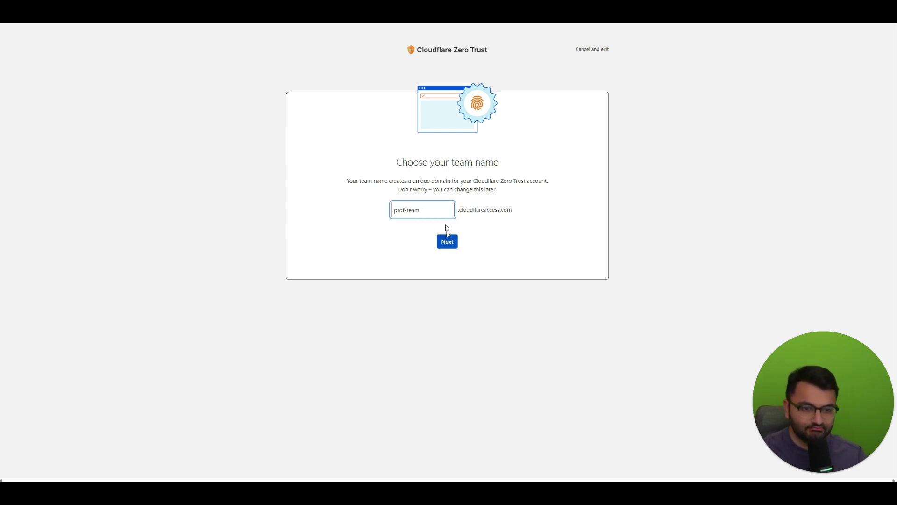
left_click(446, 240)
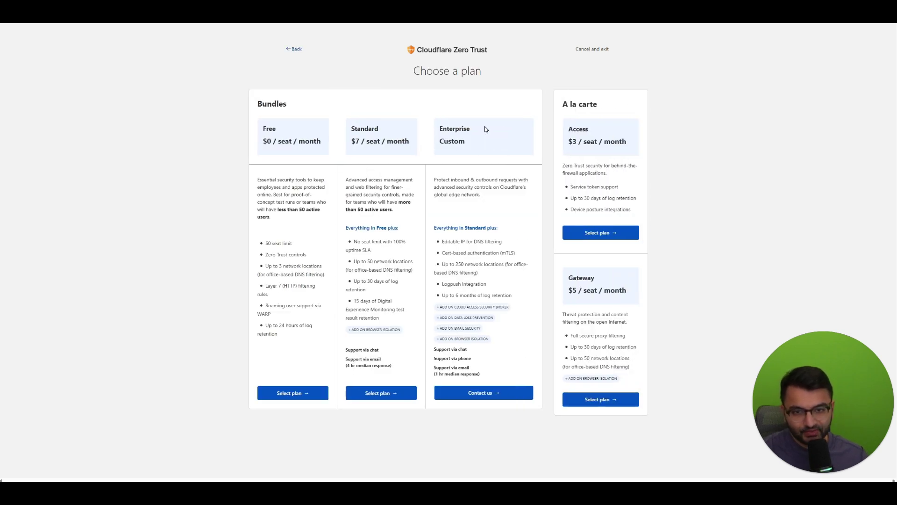
left_click(301, 401)
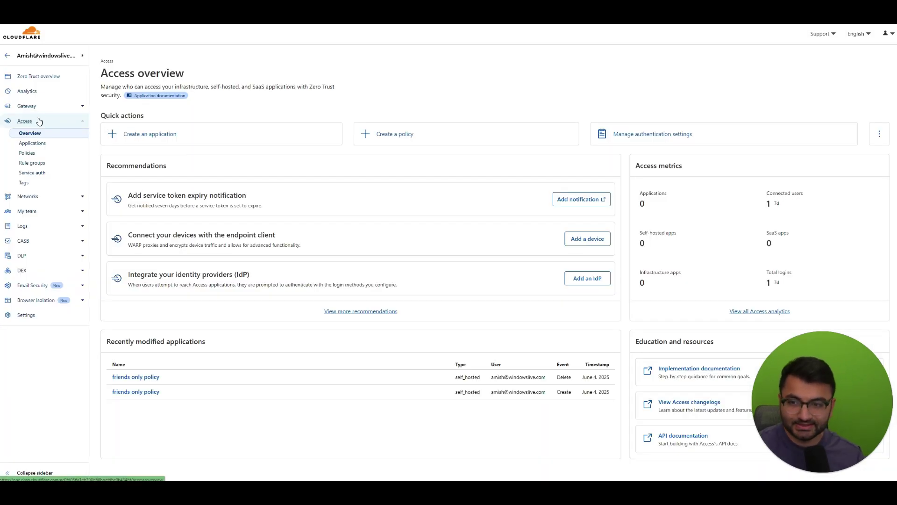
- Add a self-hosted Access application named professorpatternsowui with a session duration of 24 hours
left_click(40, 143)
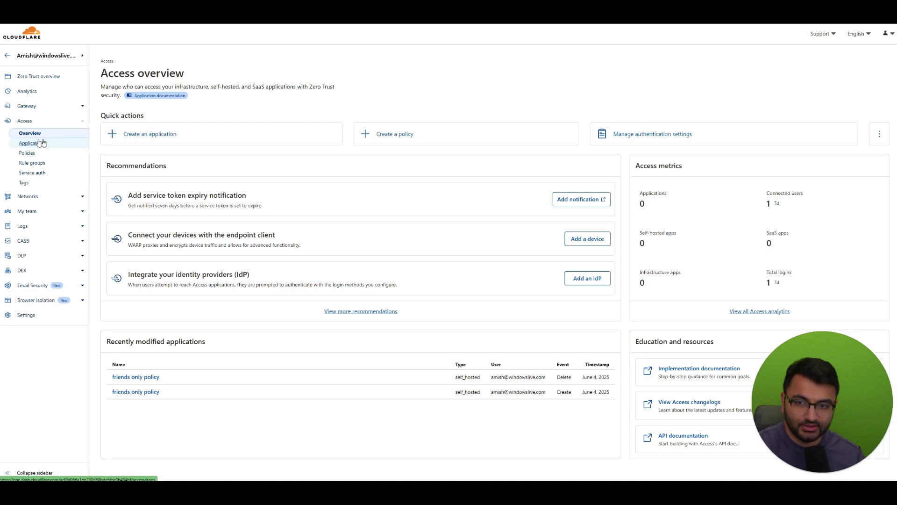
left_click(156, 135)
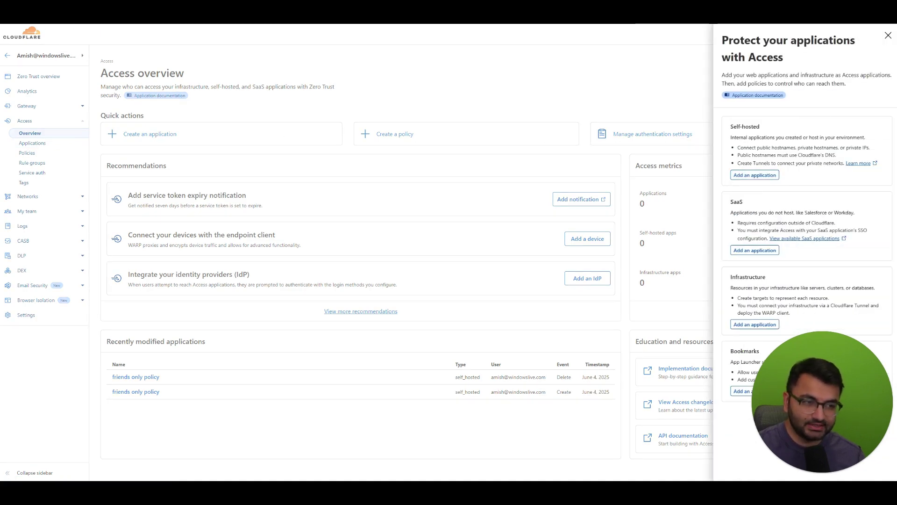
left_click(755, 175)
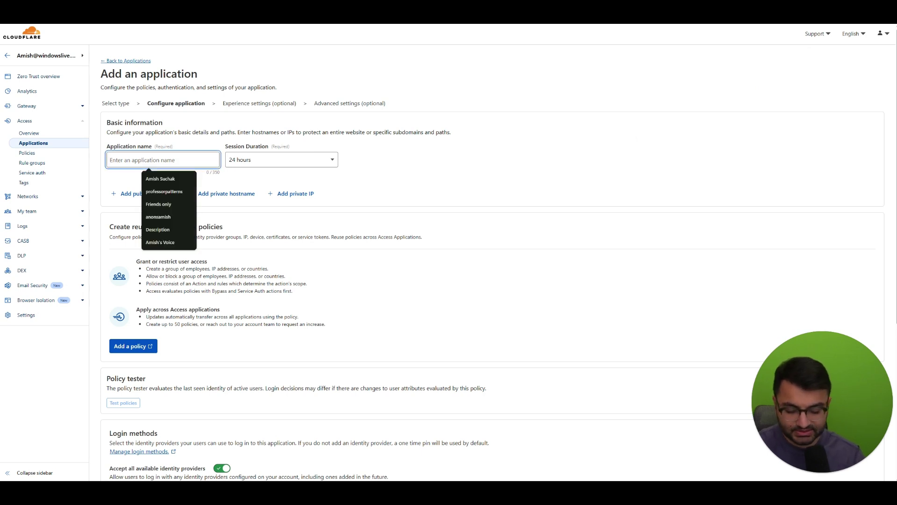
type("profe")
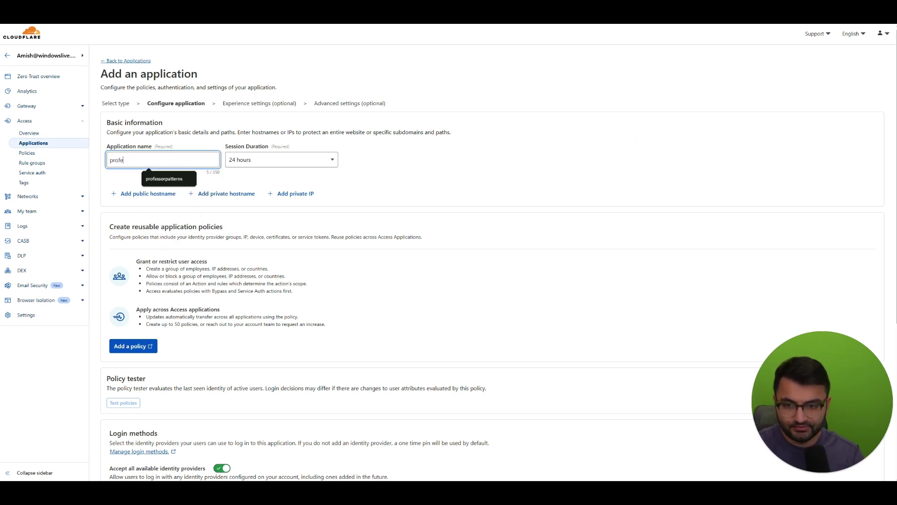
type("ssorpatternsuwui")
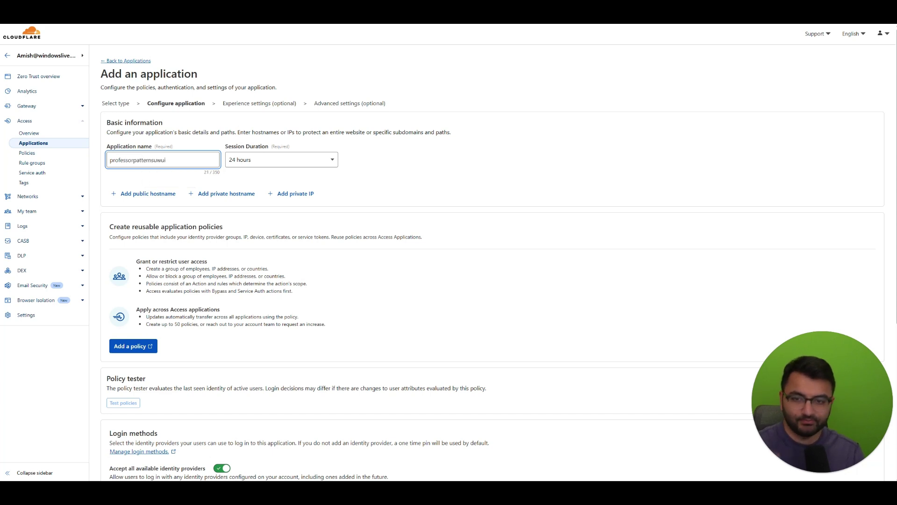
key("BackSpace")
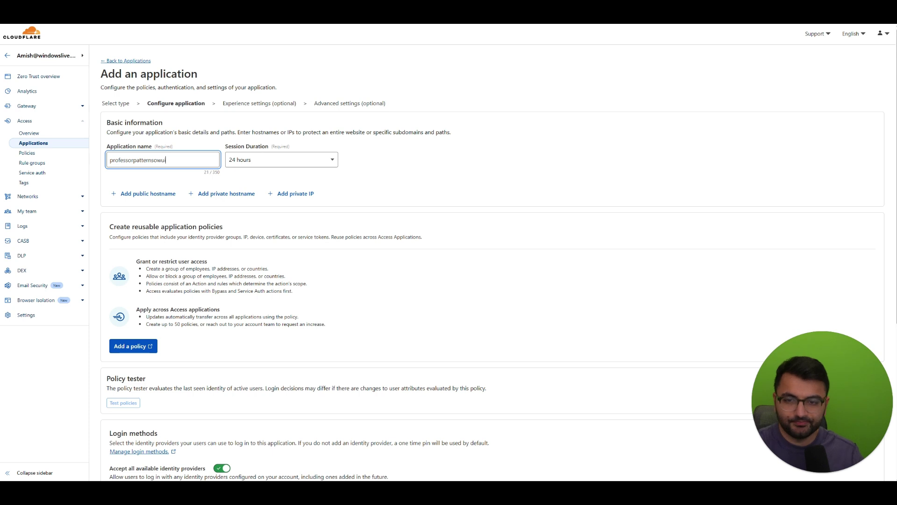
left_click(281, 160)
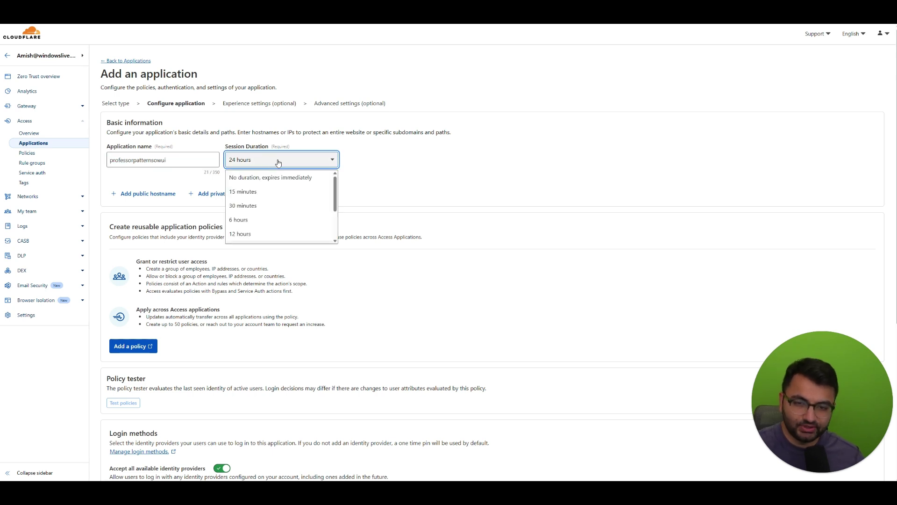
scroll(280, 206, "down", 2)
left_click(278, 195)
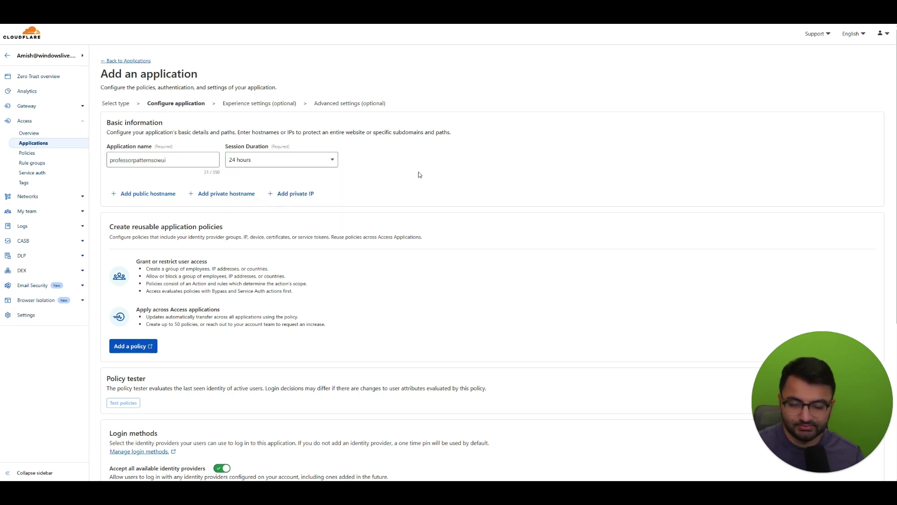
- Add a public hostname to the application with the Default input method, subdomain openwebui and domain profowui.uk
left_click(146, 194)
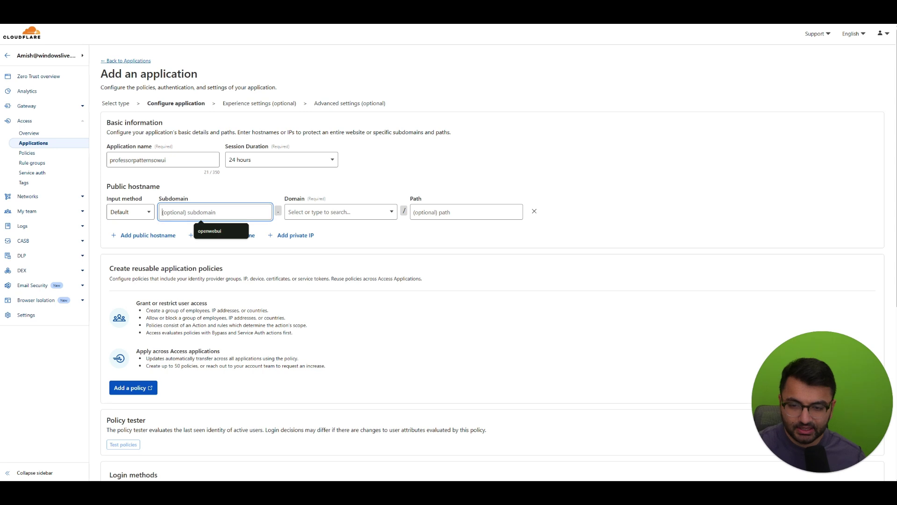
key("Down")
key("Return")
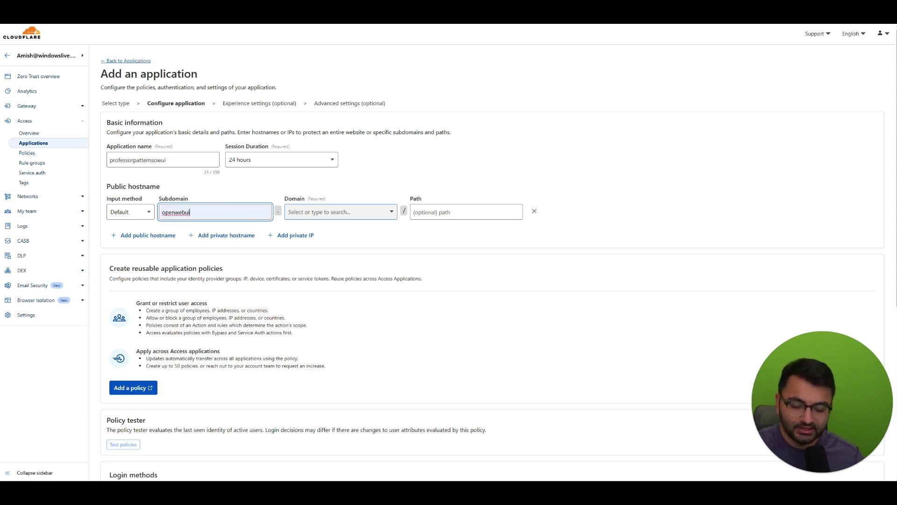
key("Tab")
left_click(330, 226)
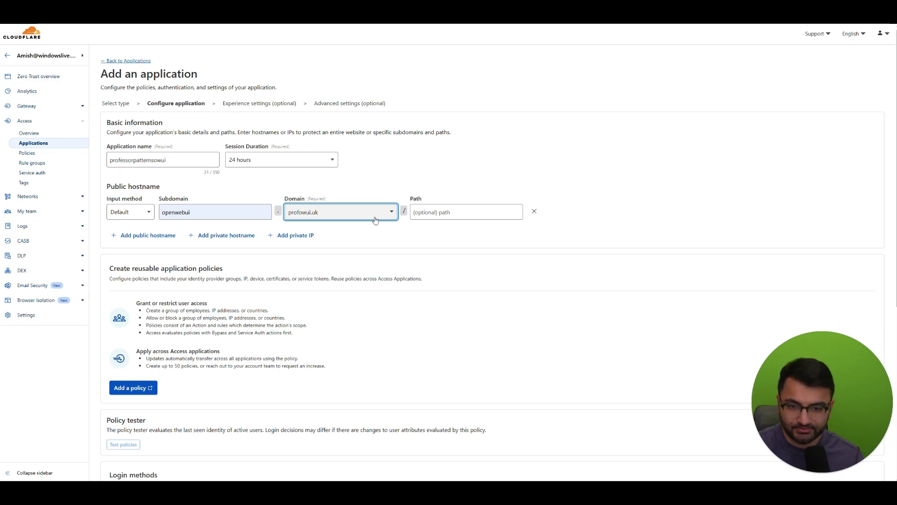
left_click(122, 218)
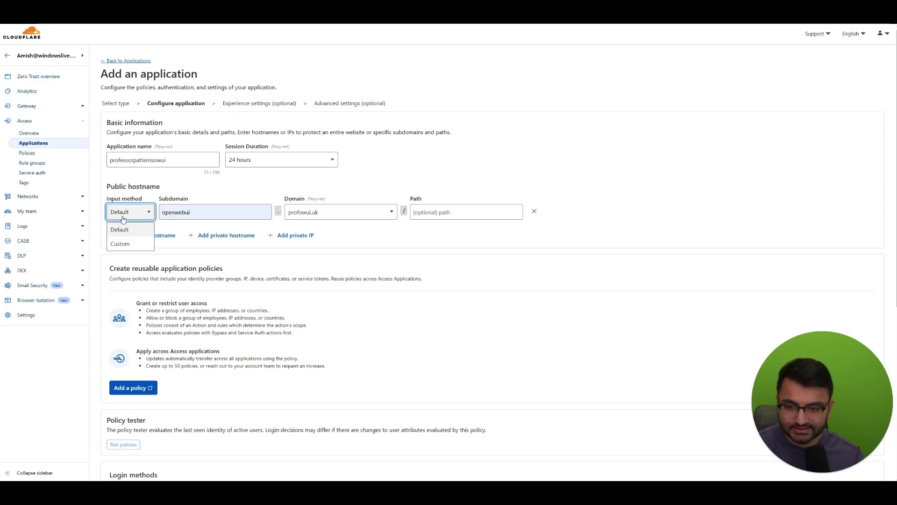
left_click(665, 191)
- Create a new reusable application policy named friends-only with the Allow action
scroll(288, 191, "down", 2)
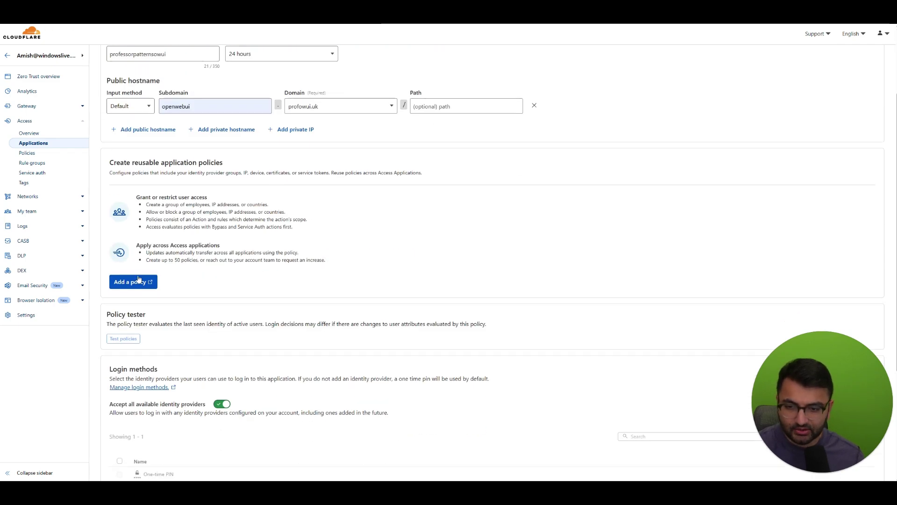
left_click(137, 281)
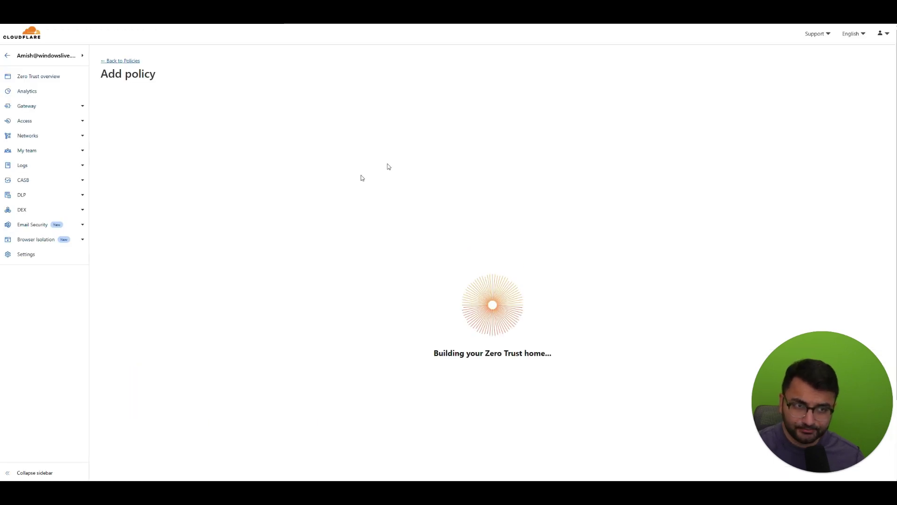
scroll(156, 215, "down", 2)
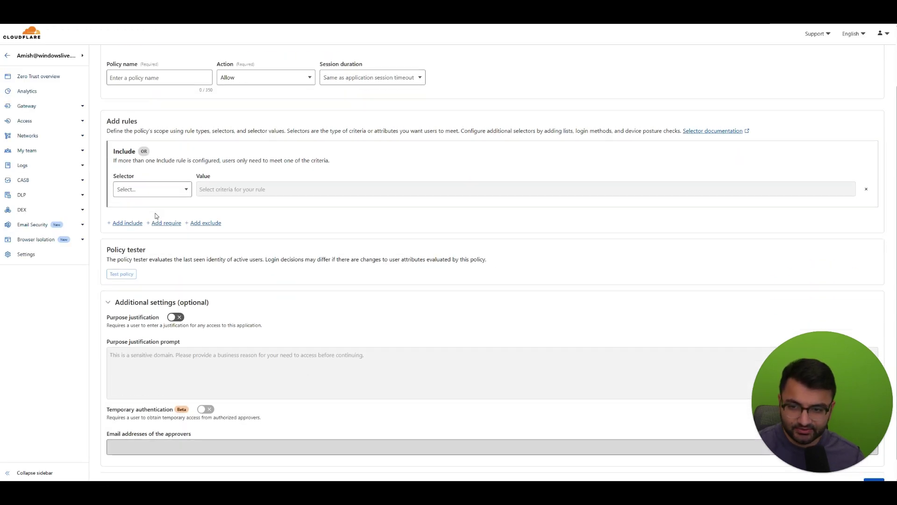
scroll(156, 215, "up", 2)
left_click(149, 147)
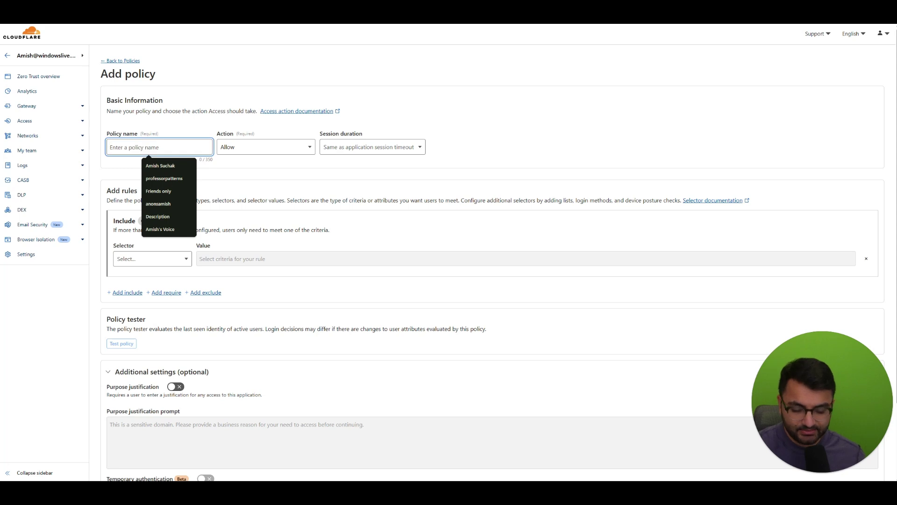
type("friends-only")
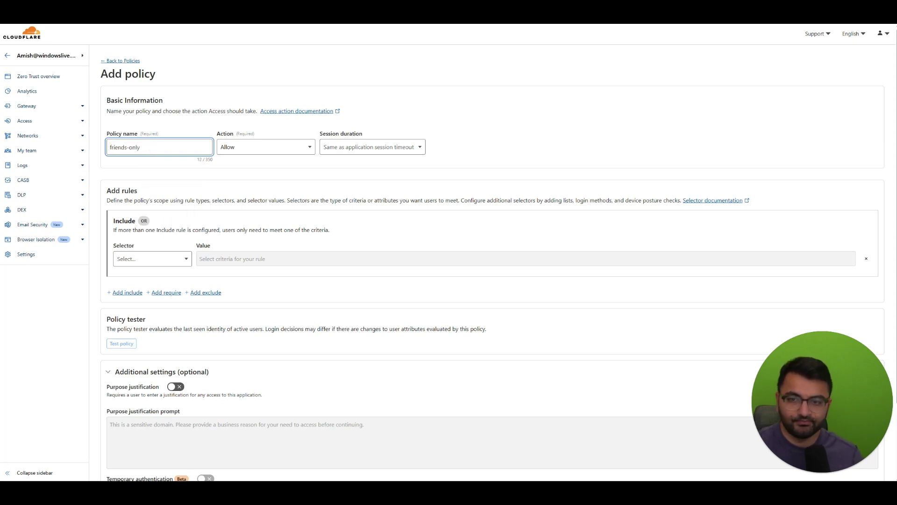
left_click(311, 194)
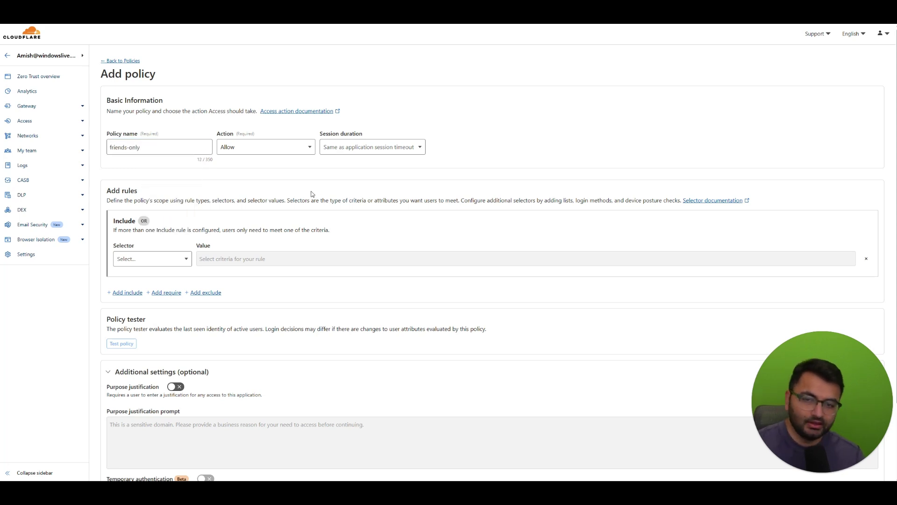
left_click(272, 149)
left_click(304, 165)
- Set the session duration of the friends-only policy to 24 hours
left_click(374, 147)
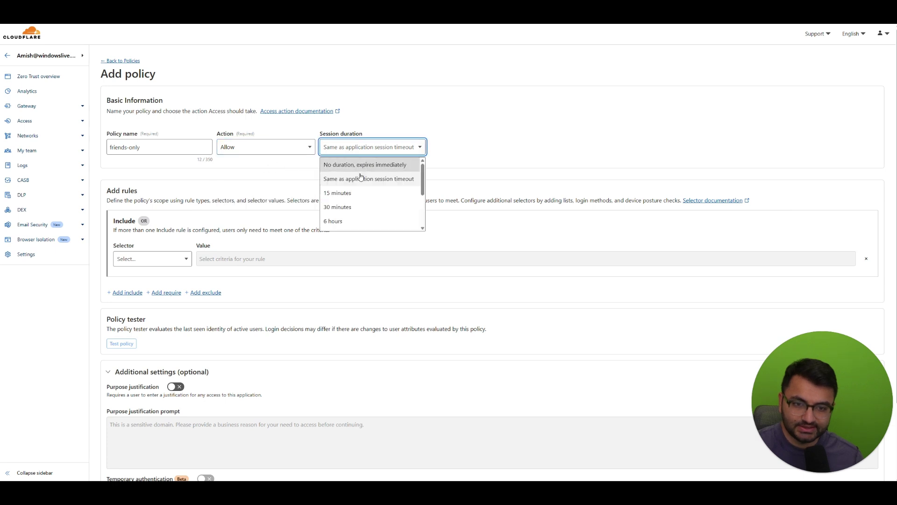
scroll(346, 215, "down", 1)
left_click(343, 187)
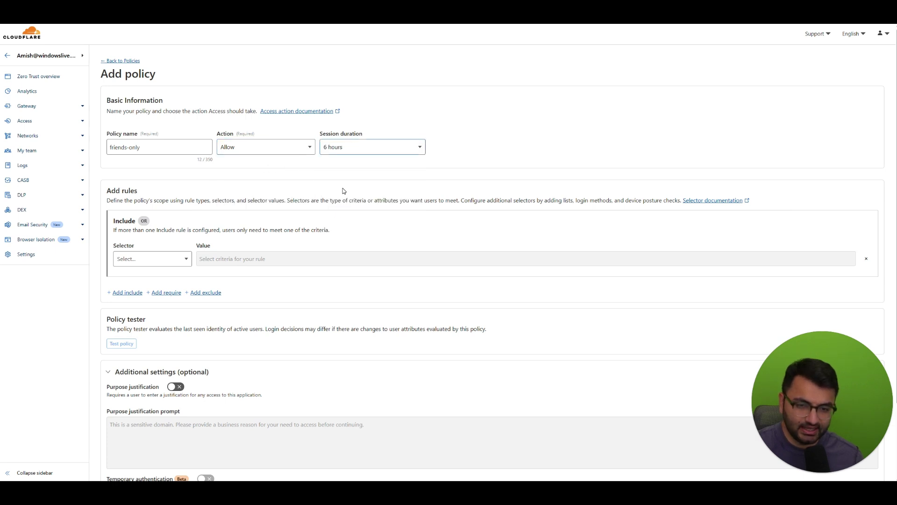
left_click(341, 148)
left_click(341, 212)
left_click(355, 143)
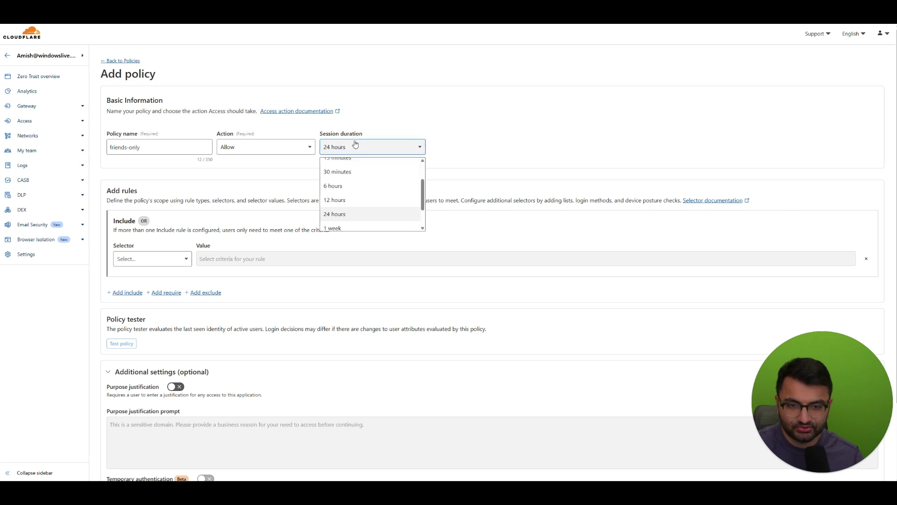
left_click(511, 131)
- Define the policy's Include rule with the Emails selector and the allowed user's email address, and save the policy
scroll(140, 220, "down", 1)
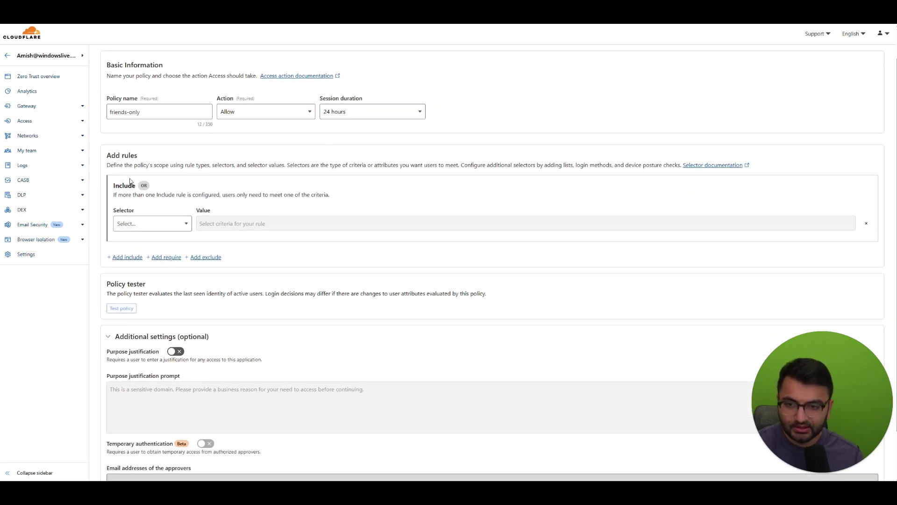
left_click(136, 225)
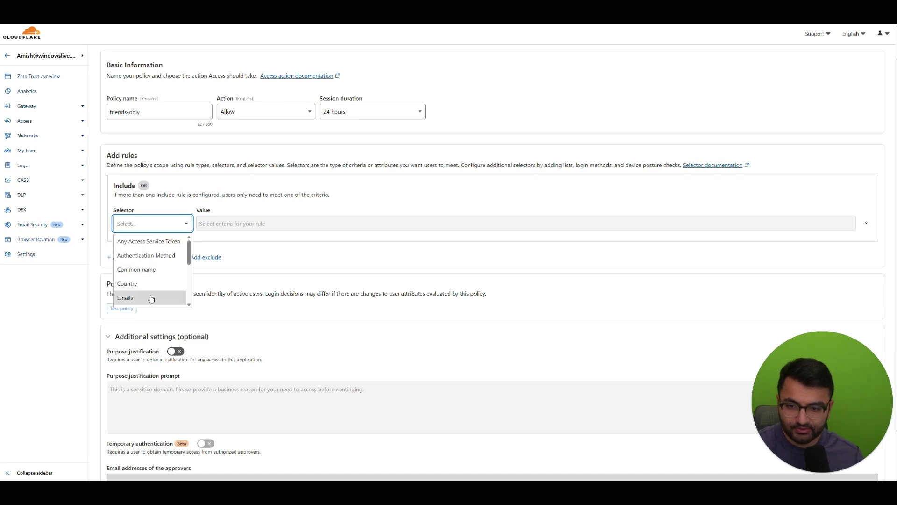
left_click(136, 297)
left_click(224, 224)
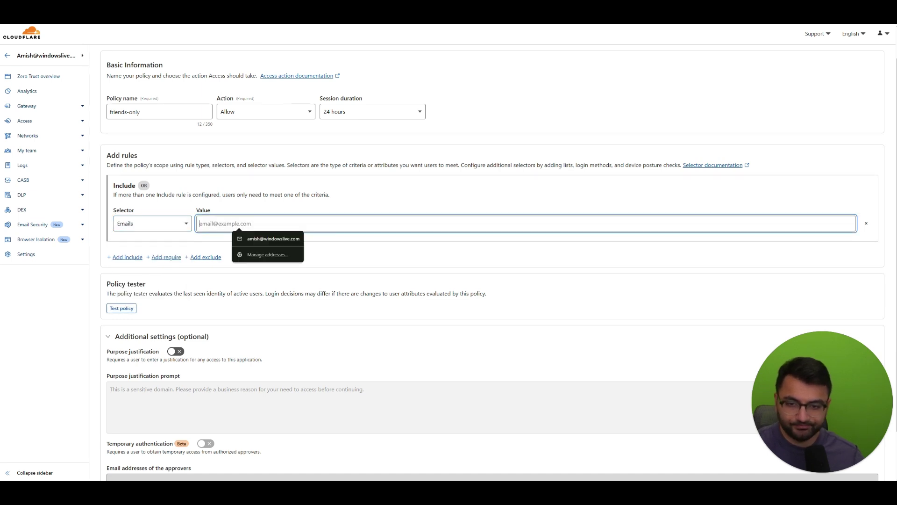
left_click(269, 243)
left_click(292, 232)
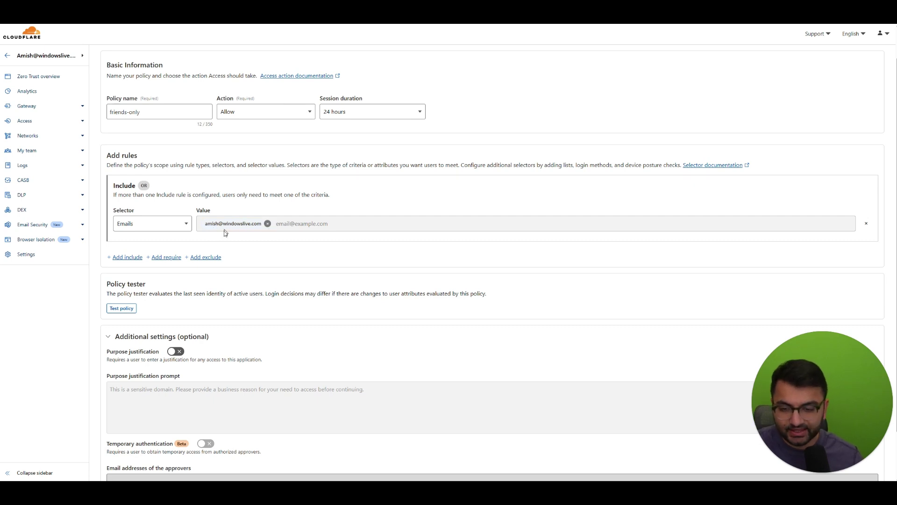
scroll(223, 239, "down", 1)
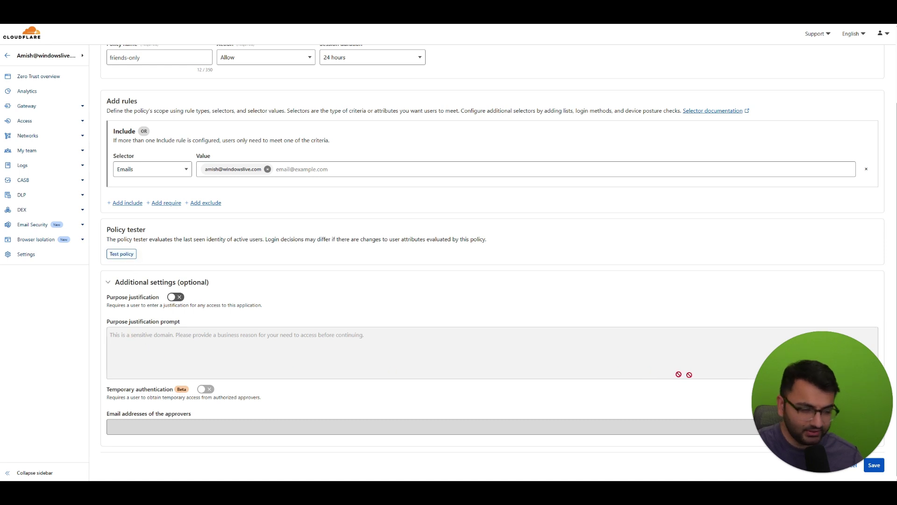
left_click(874, 465)
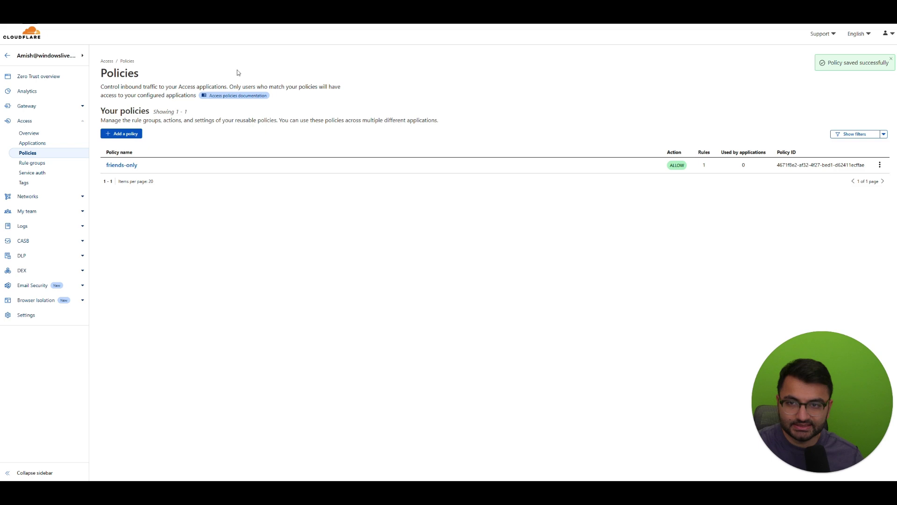
- Return to the application setup and assign the existing friends-only policy to the application
key("ctrl+shift+Tab")
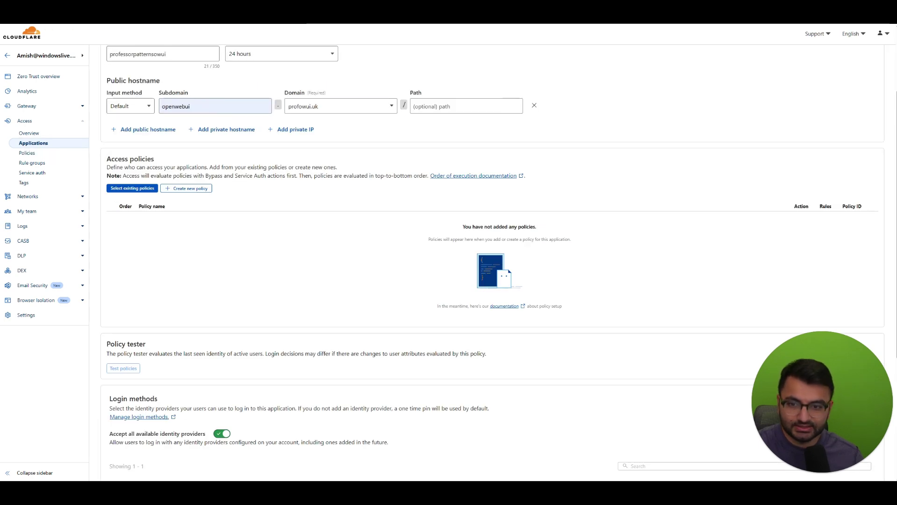
scroll(212, 190, "up", 2)
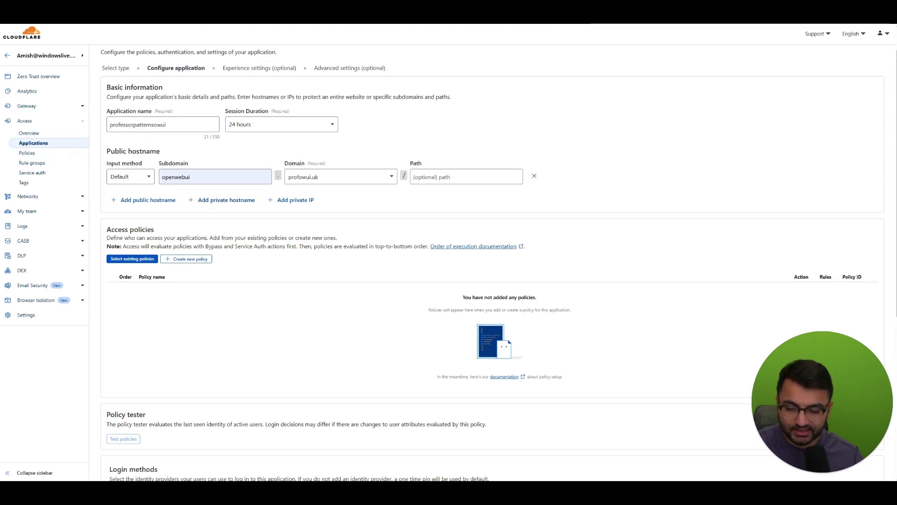
left_click_drag(111, 230, 155, 240)
scroll(149, 110, "up", 1)
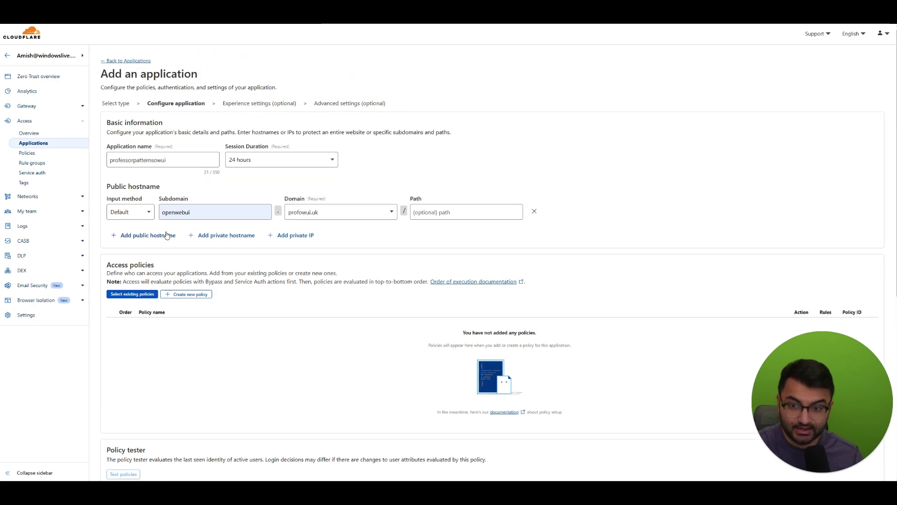
scroll(145, 233, "down", 2)
scroll(145, 232, "down", 1)
left_click(125, 224)
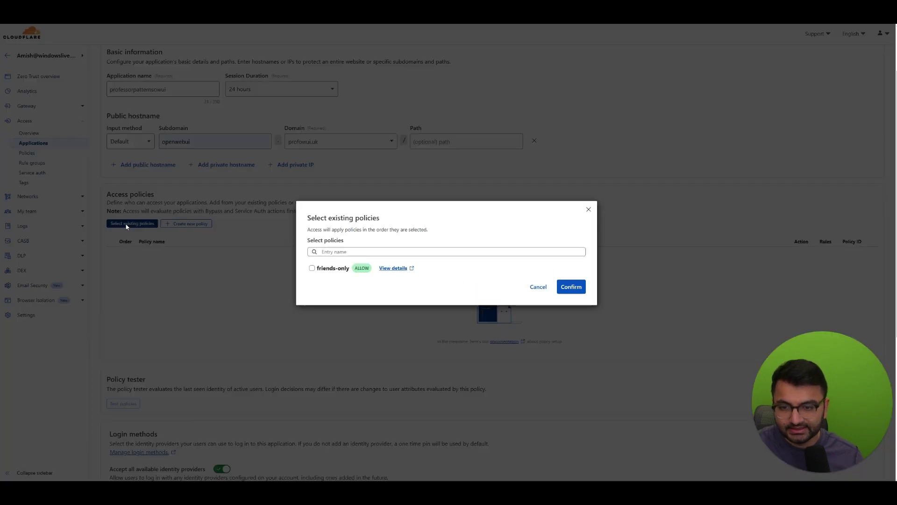
left_click(312, 268)
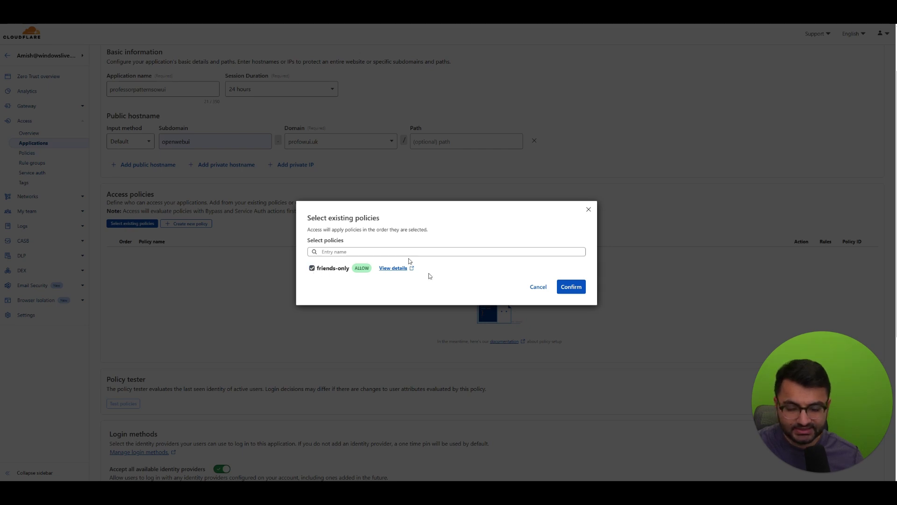
left_click(570, 286)
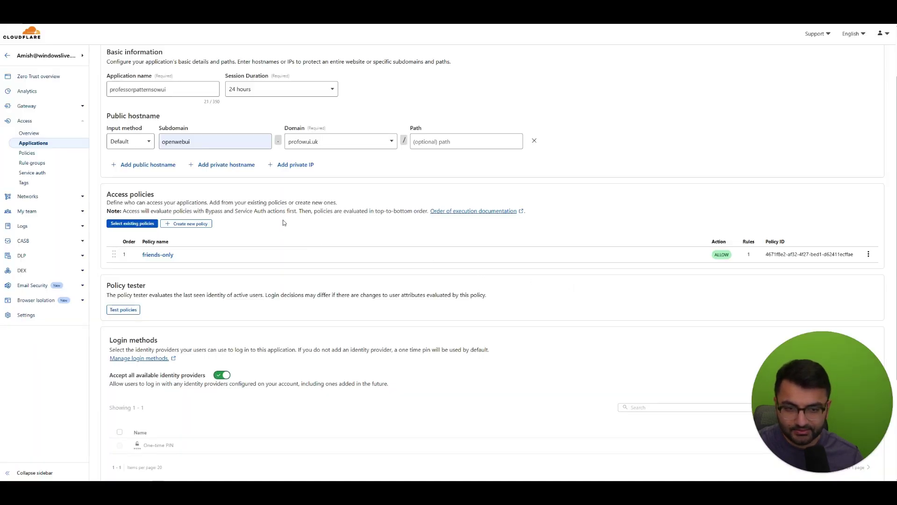
- Keep all available identity providers accepted as login methods and continue to the application's experience settings
scroll(258, 220, "down", 2)
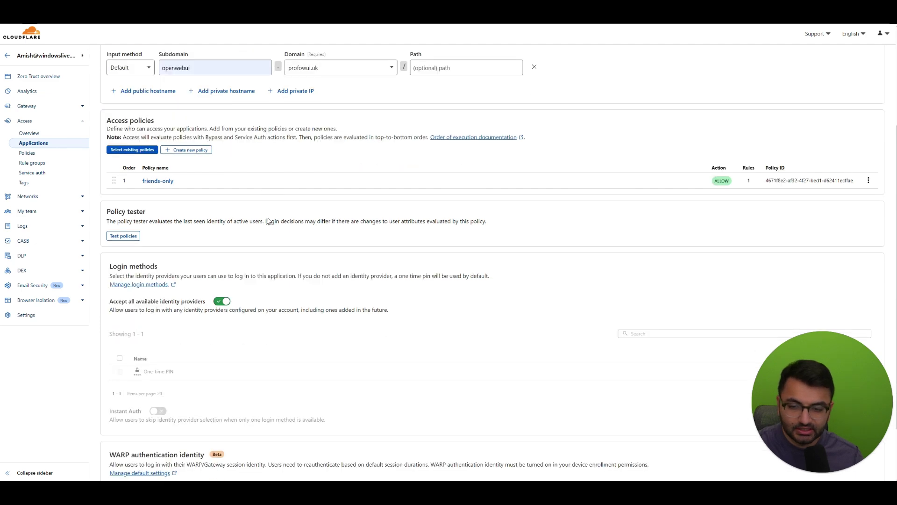
scroll(169, 223, "down", 1)
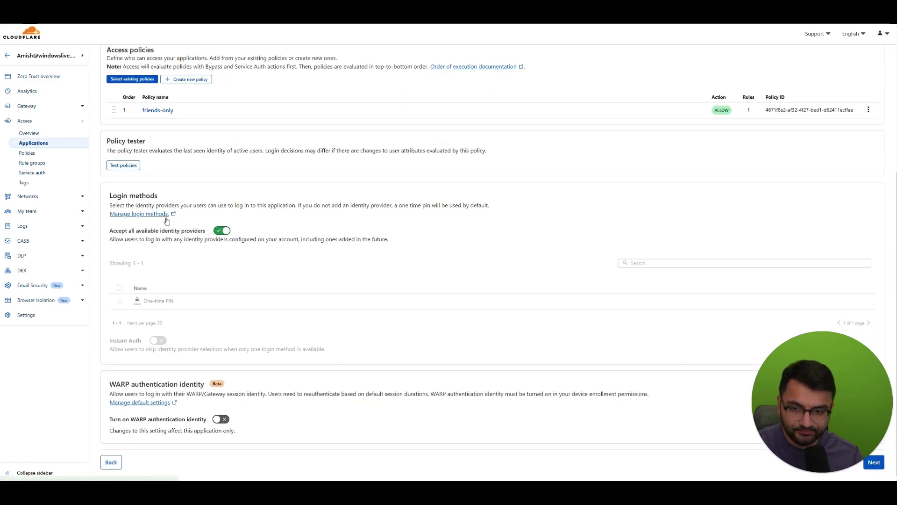
scroll(140, 173, "up", 2)
scroll(182, 184, "down", 2)
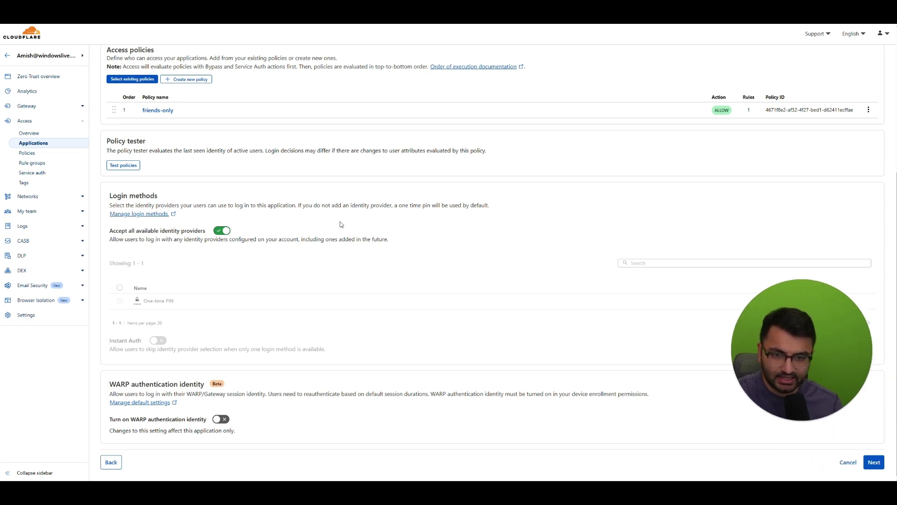
left_click_drag(147, 205, 263, 206)
left_click(263, 205)
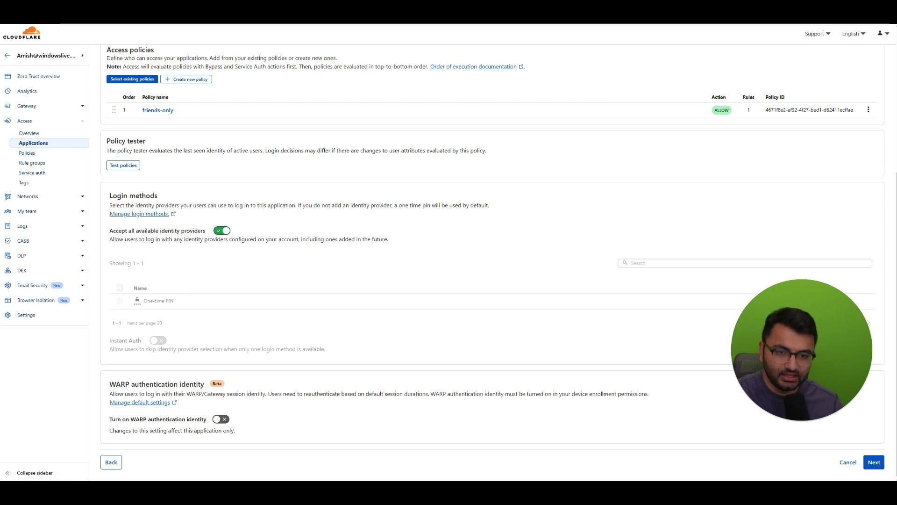
scroll(818, 444, "down", 10)
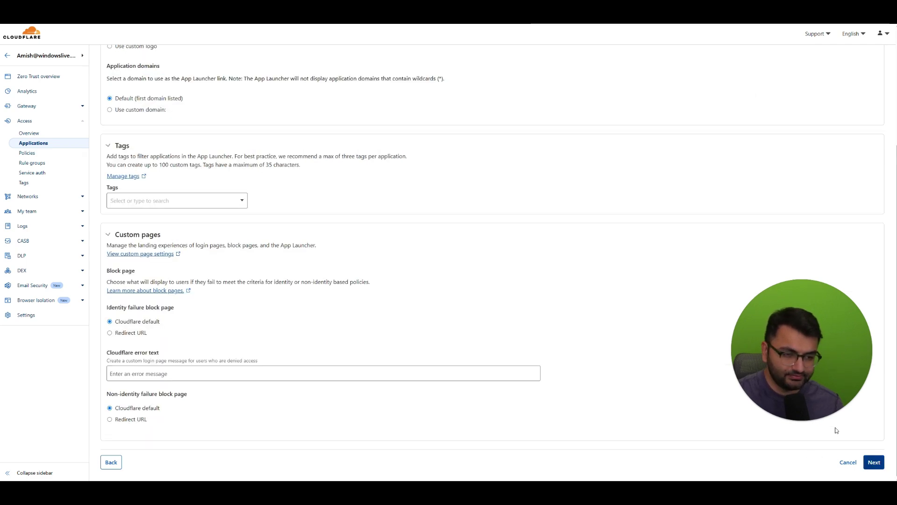
- Examine the optional experience settings for the application logo, application domains, tags and custom pages
scroll(360, 250, "up", 4)
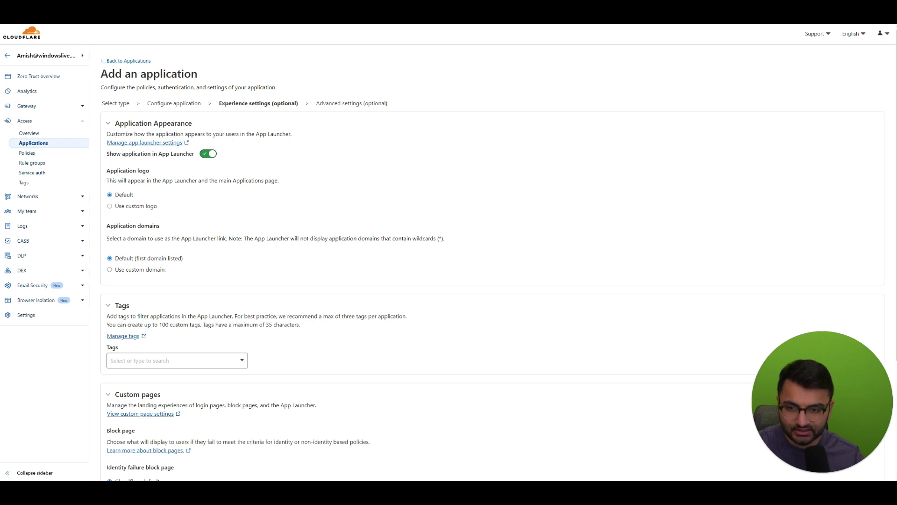
left_click_drag(113, 172, 224, 192)
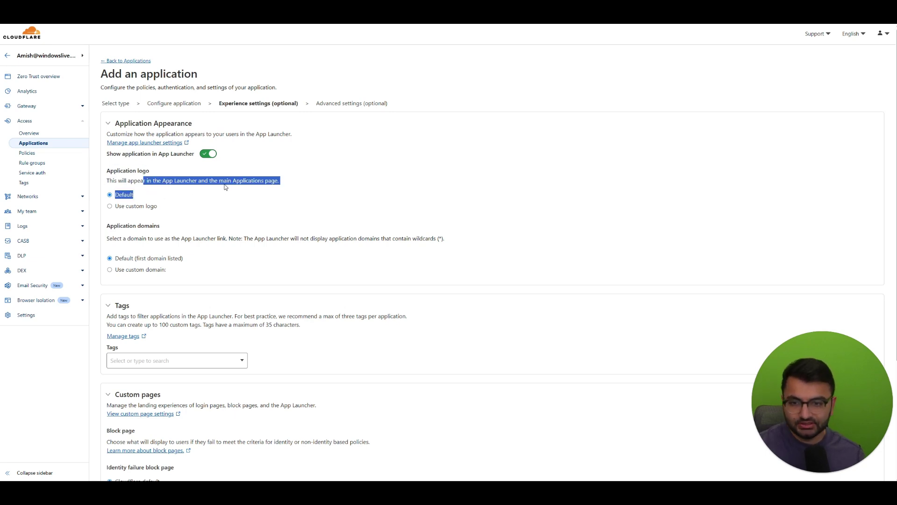
left_click(110, 207)
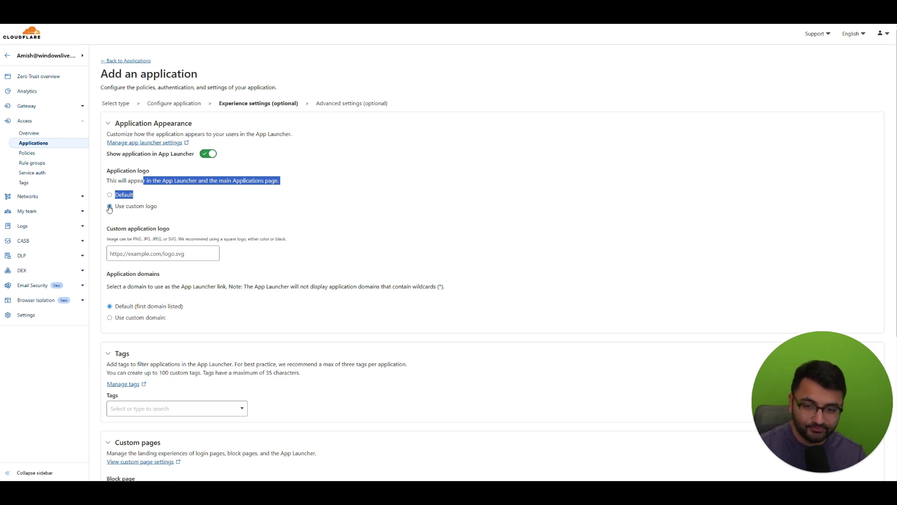
left_click(109, 195)
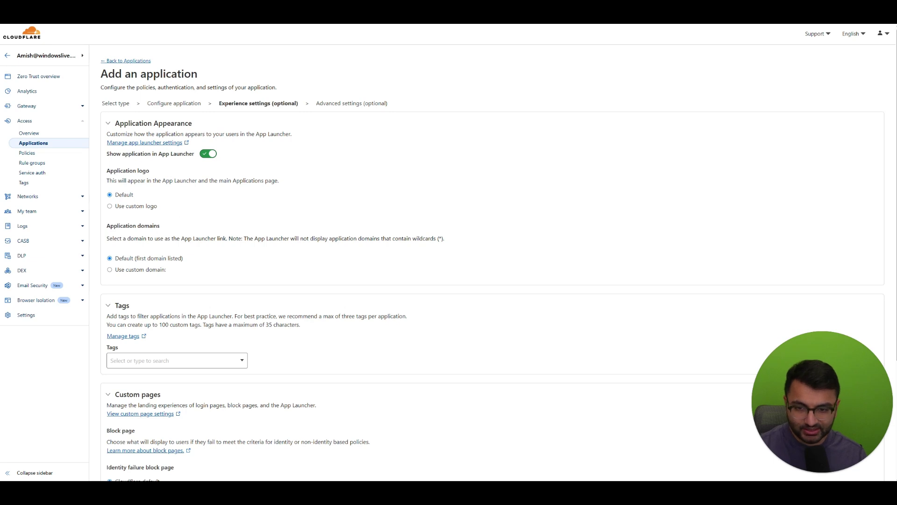
left_click_drag(139, 238, 350, 237)
left_click(350, 238)
scroll(206, 196, "down", 3)
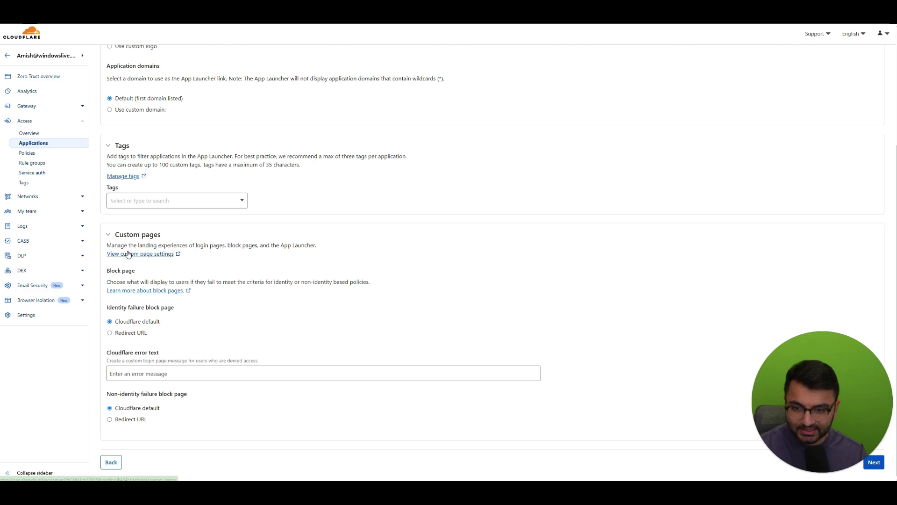
left_click_drag(133, 245, 223, 249)
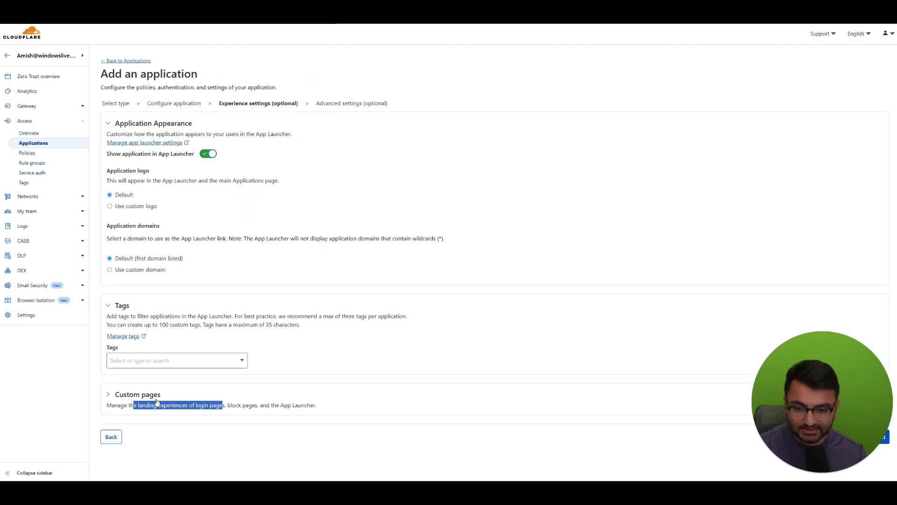
left_click(117, 395)
scroll(210, 390, "down", 1)
scroll(210, 391, "down", 3)
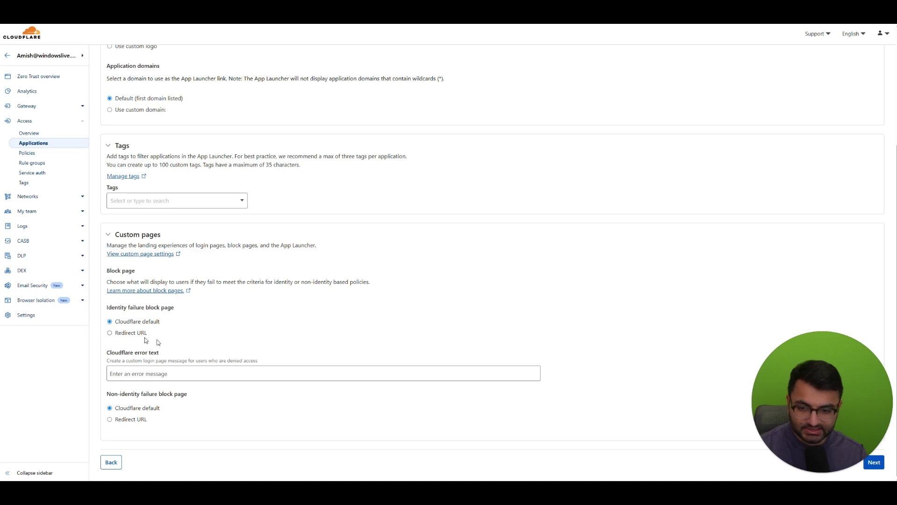
- Continue with the default experience settings to the advanced settings and save the application
left_click(874, 462)
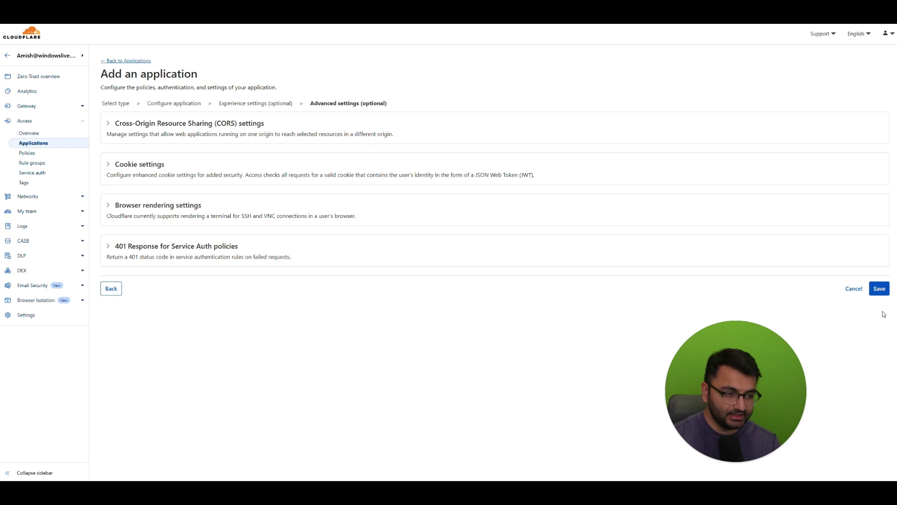
left_click(879, 288)
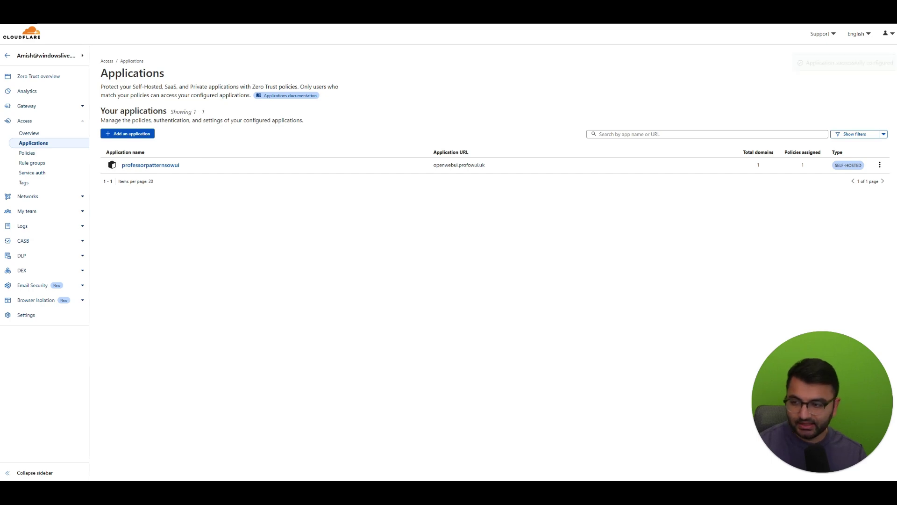
- Switch to the Command Prompt, stop the running tunnel and restart it with cloudflared tunnel run openwebui-tunnel
left_click_drag(0, 173, 417, 174)
key("ctrl+c")
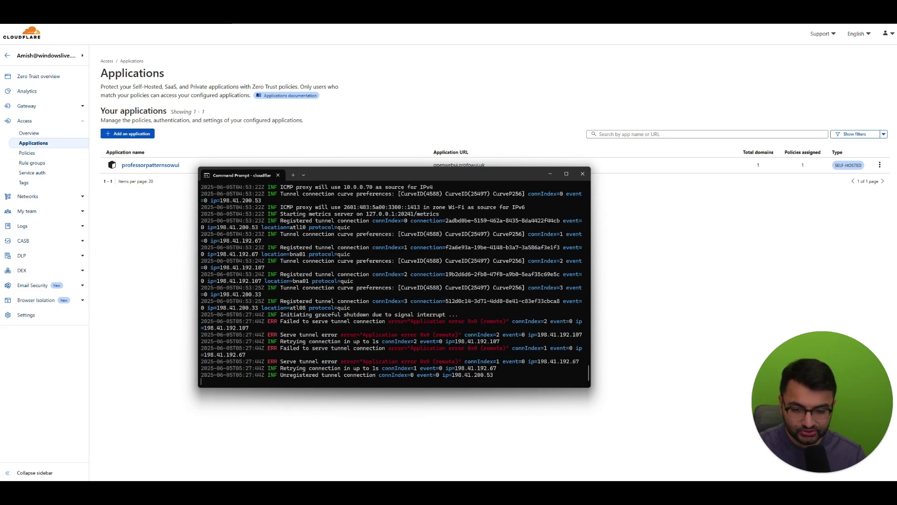
key("ctrl+c")
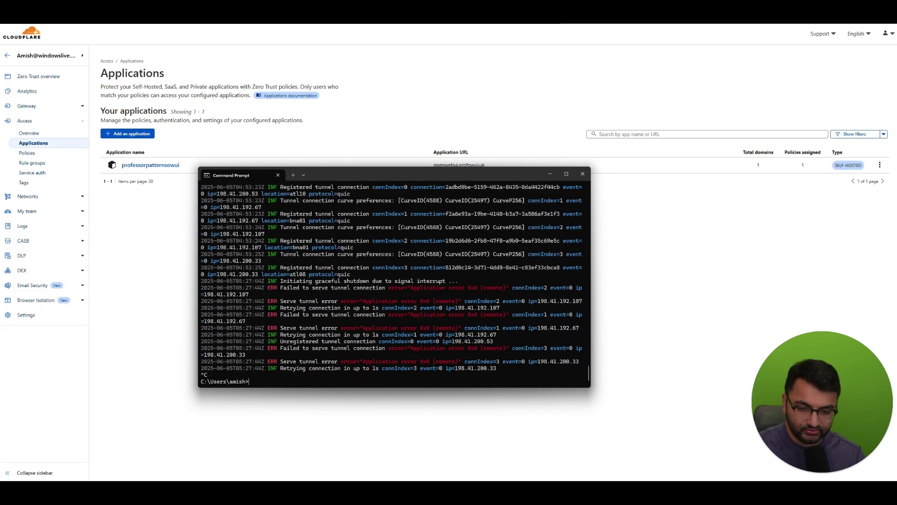
key("Up")
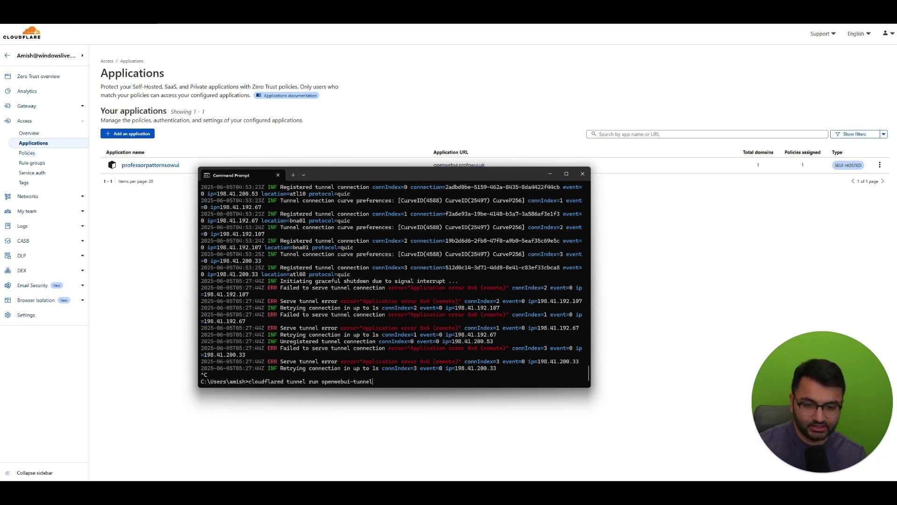
key("Return")
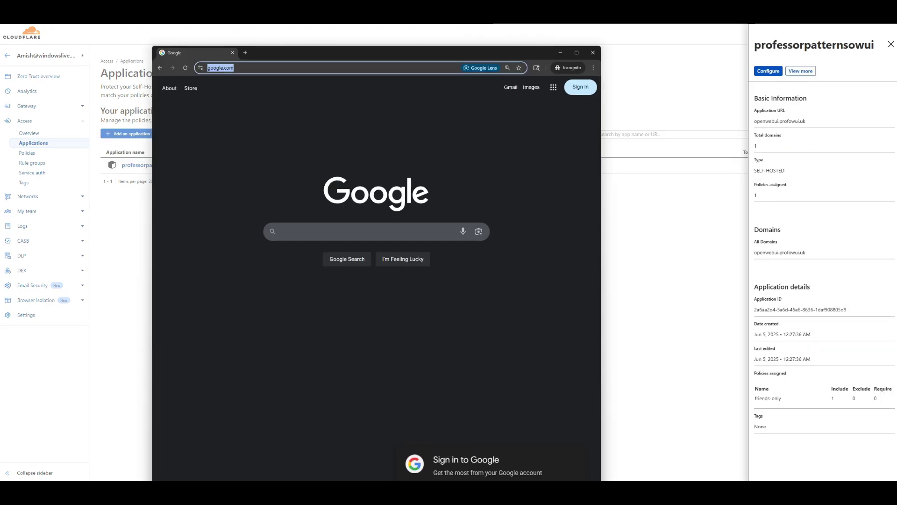
- Open openwebui.profowui.uk in an incognito browser window and request a login code for the allowed user's email address
key("ctrl+v")
key("Return")
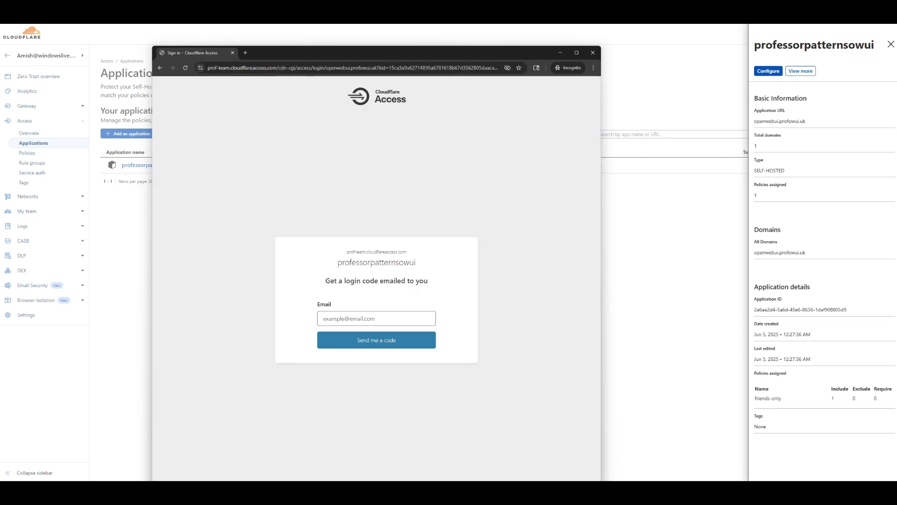
left_click(376, 318)
left_click(387, 340)
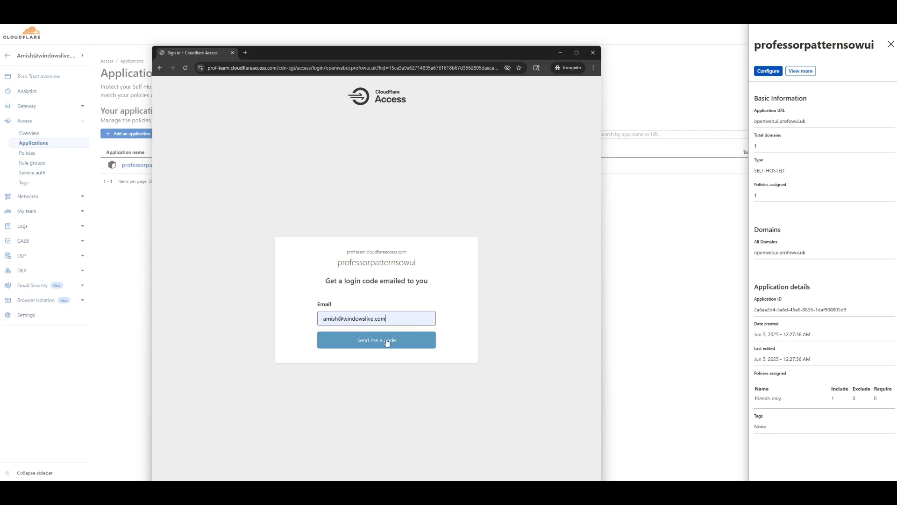
left_click(387, 342)
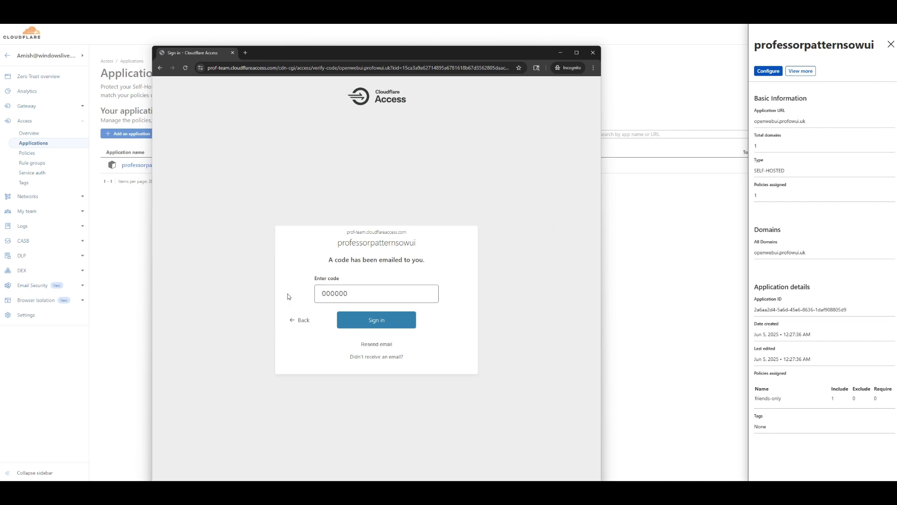
left_click_drag(486, 53, 496, 22)
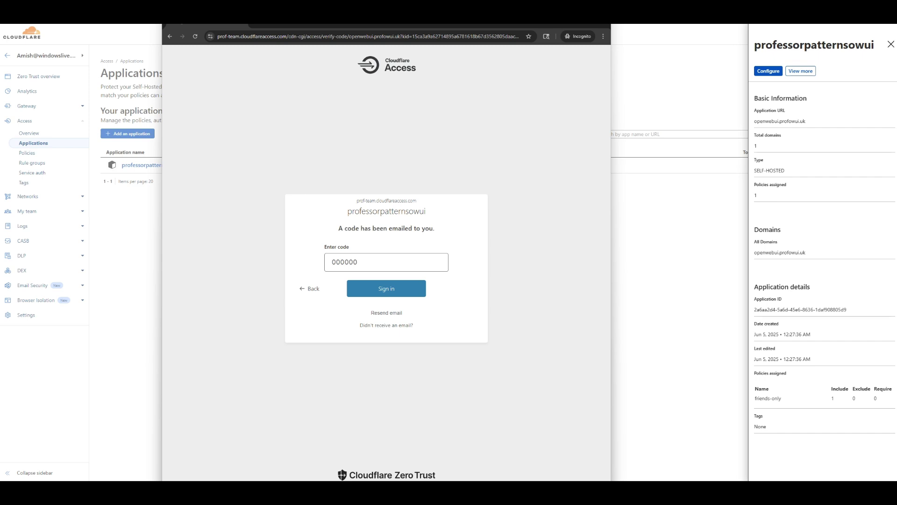
left_click_drag(503, 23, 516, 85)
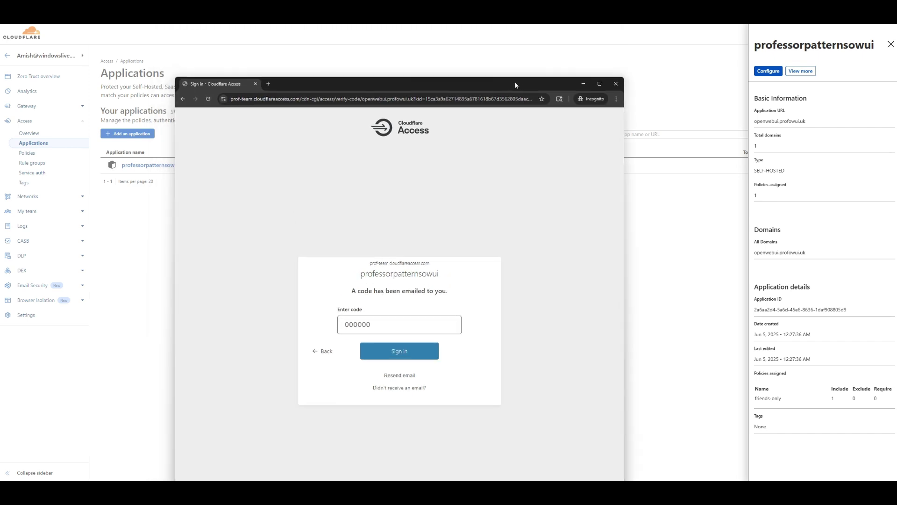